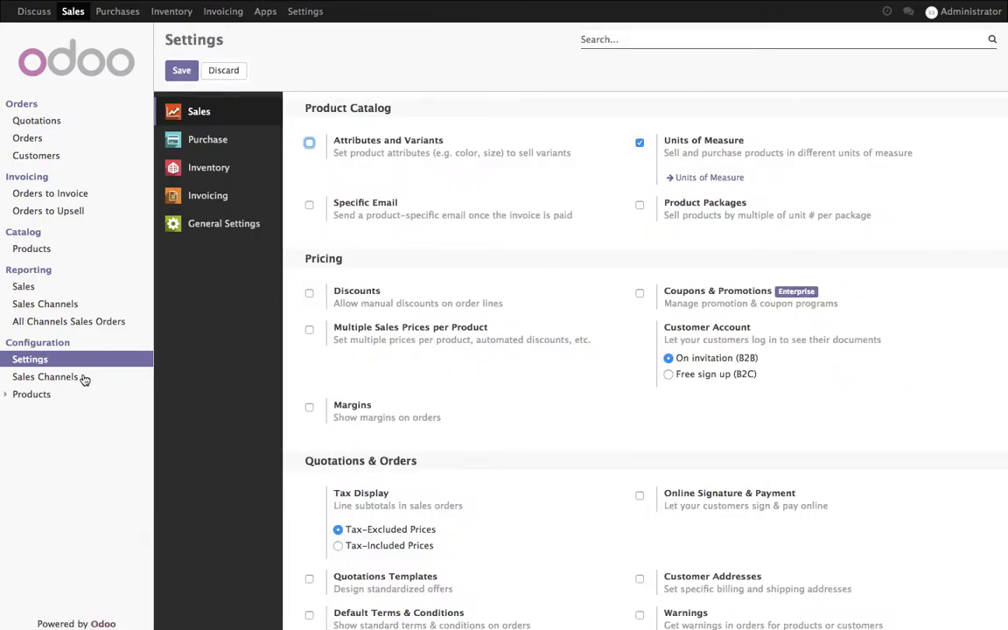
- Open the product units of measure list and group it by Category
{"action": "left_click", "coordinate": [63, 394]}
{"action": "left_click", "coordinate": [57, 414]}
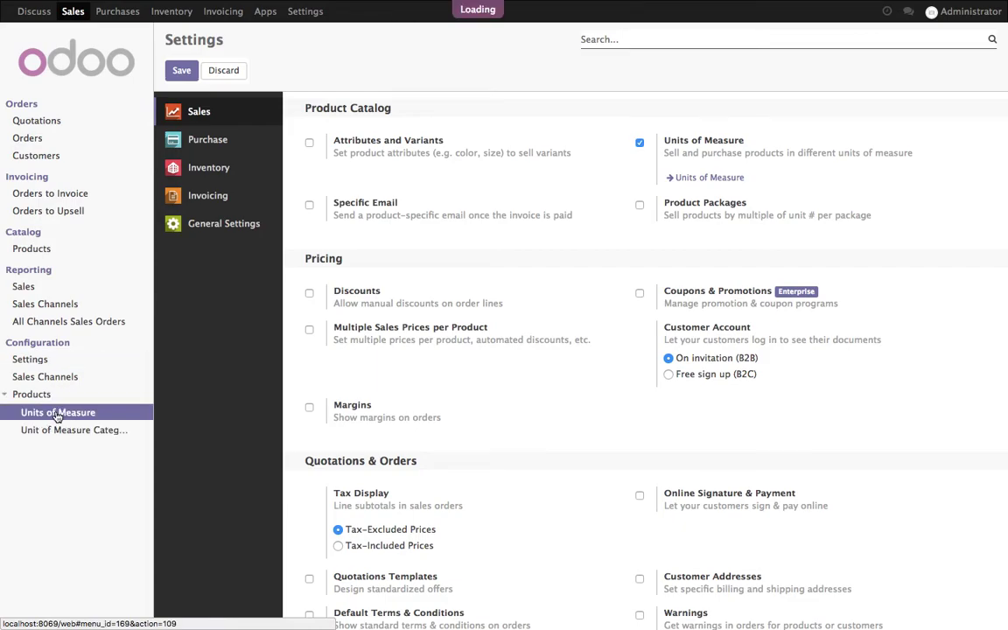
{"action": "left_click", "coordinate": [696, 70]}
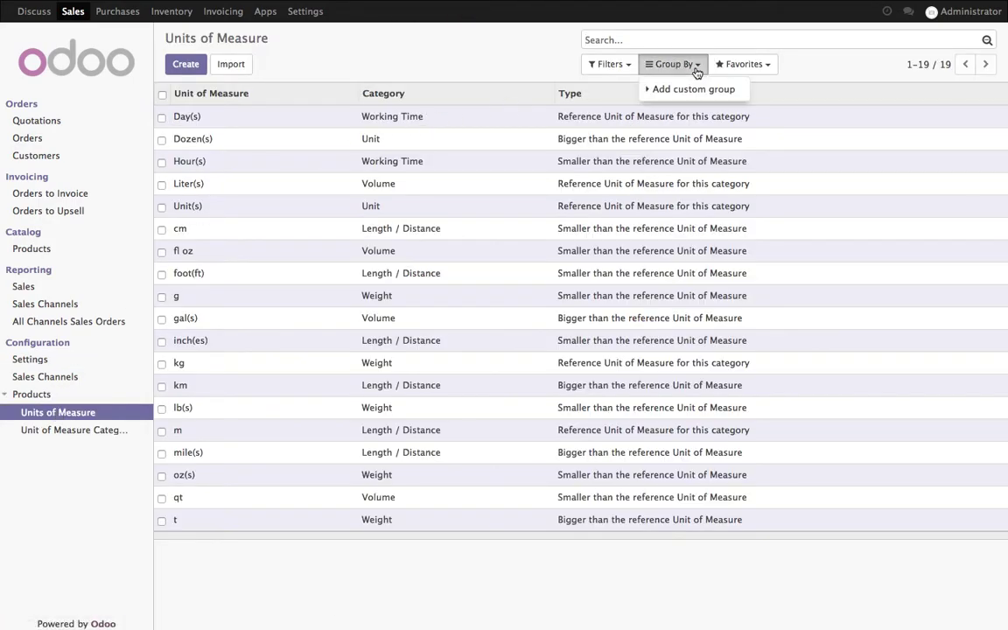
{"action": "left_click", "coordinate": [689, 91]}
{"action": "left_click", "coordinate": [688, 108]}
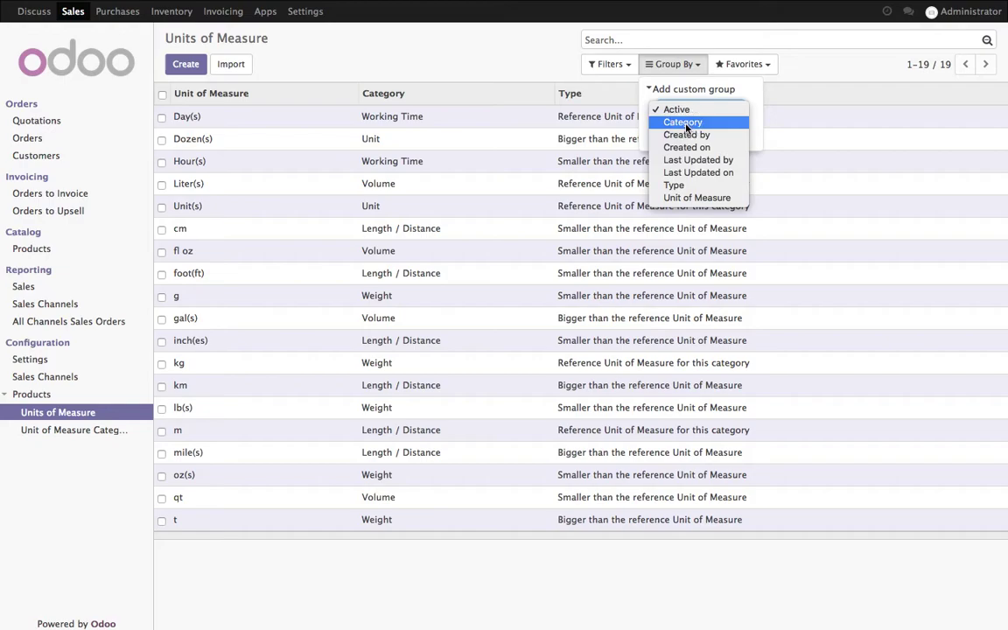
{"action": "left_click", "coordinate": [683, 121]}
{"action": "left_click", "coordinate": [675, 134]}
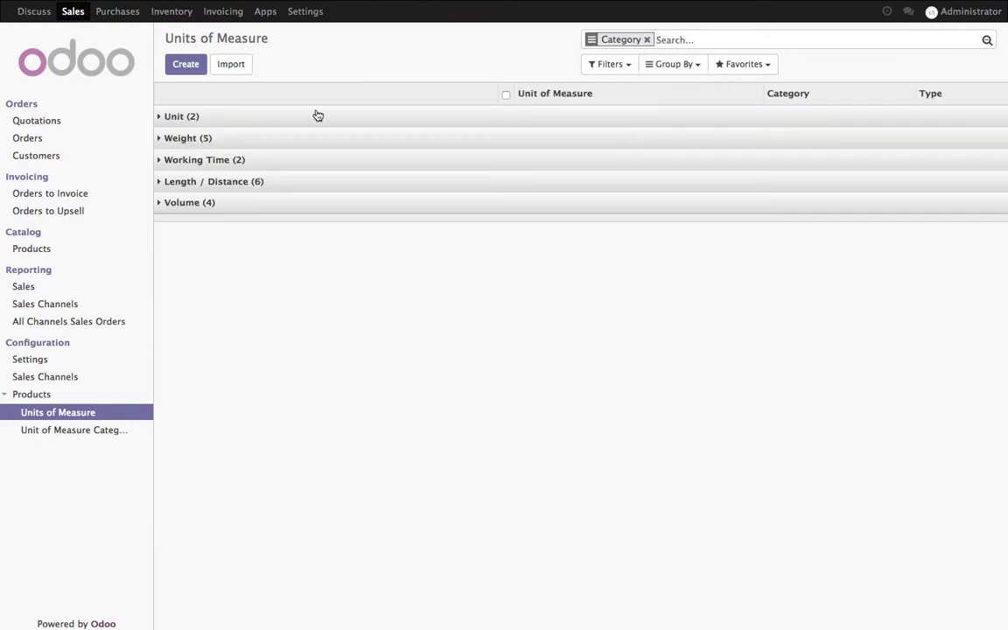
- Rename the Dozen(s) unit of measure in the Unit category as "Pack of 12" and save it
{"action": "left_click", "coordinate": [318, 115]}
{"action": "left_click", "coordinate": [417, 139]}
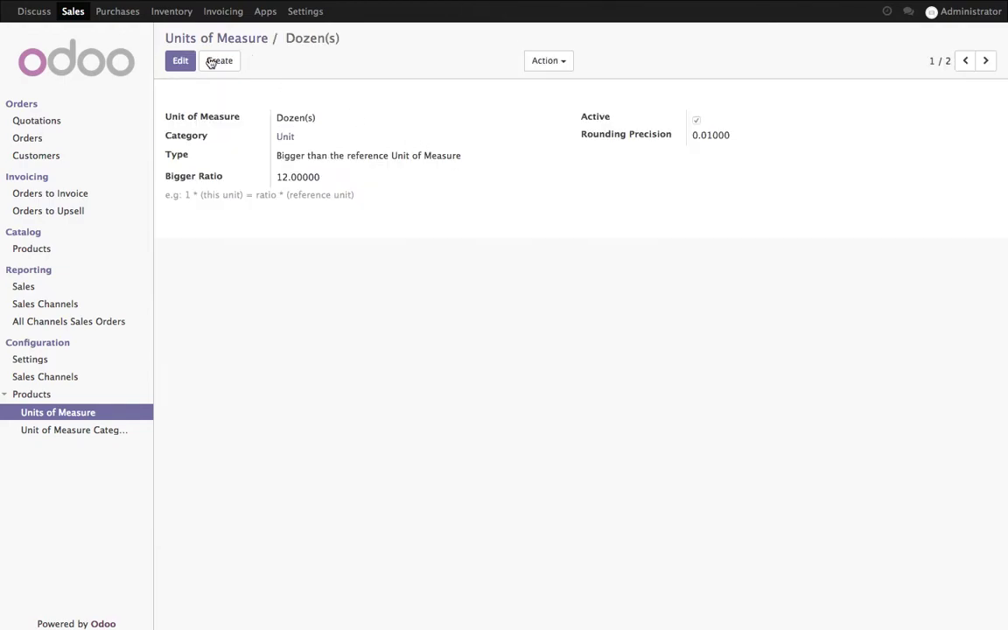
{"action": "left_click", "coordinate": [179, 61]}
{"action": "triple_click", "coordinate": [366, 123]}
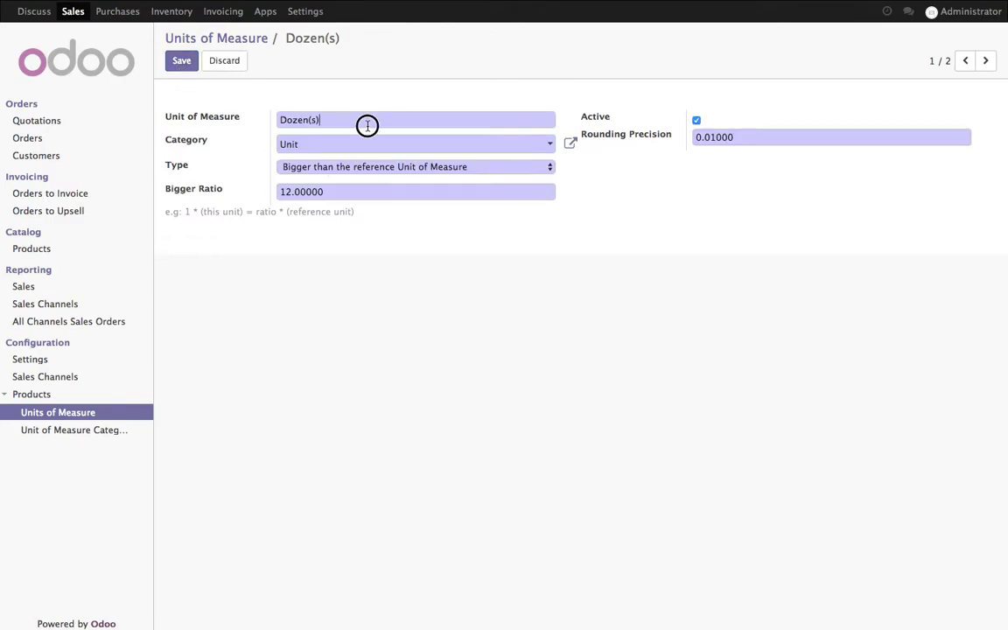
{"action": "type", "text": "Pack of 12"}
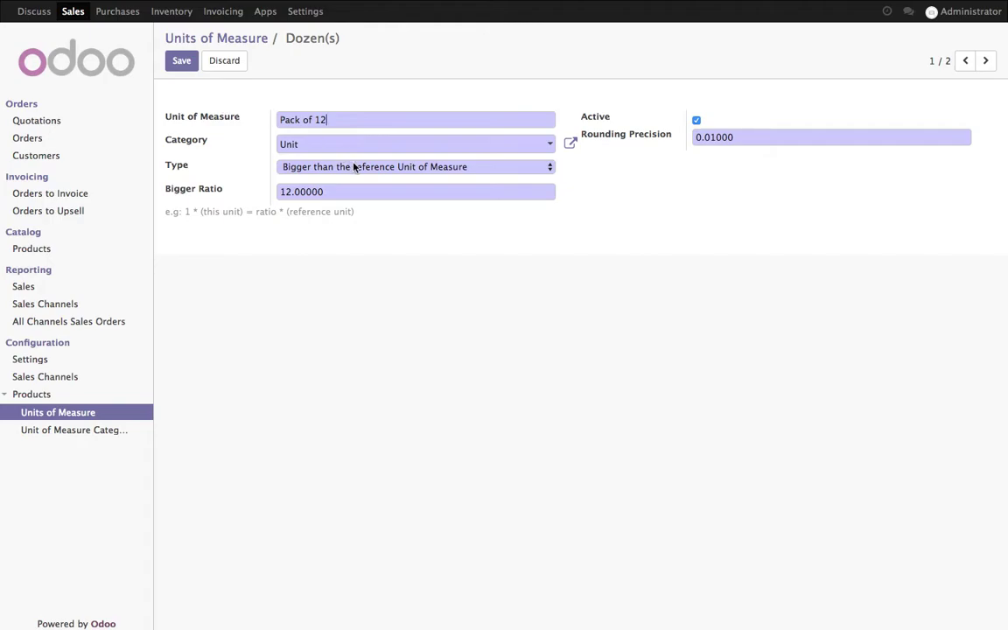
{"action": "left_click", "coordinate": [183, 63]}
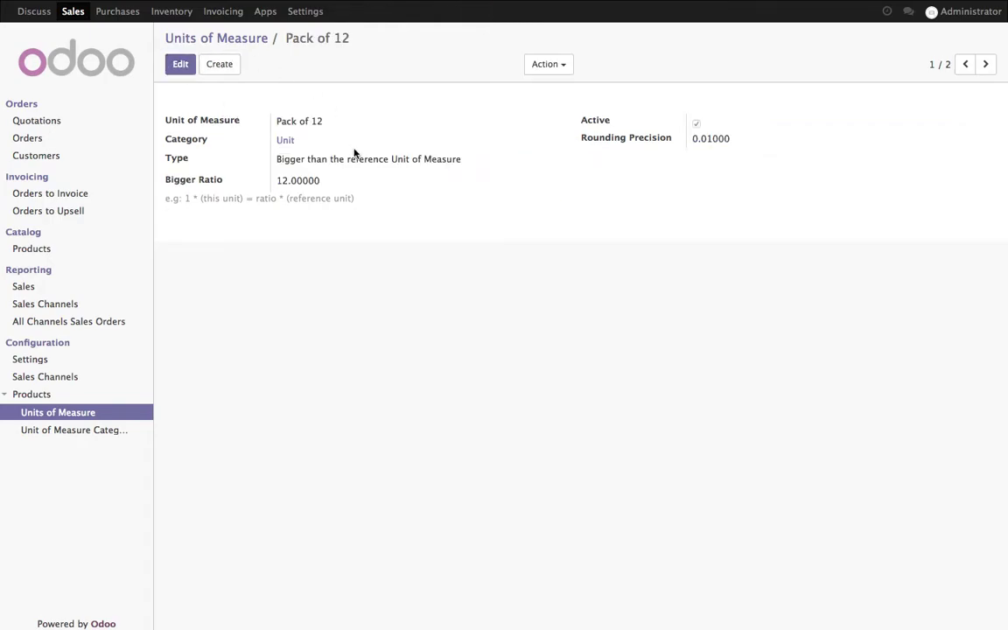
- Create and save a "Pack of 6" unit in category Unit, bigger than the reference unit with ratio 6, and return to the units list
{"action": "left_click", "coordinate": [215, 67]}
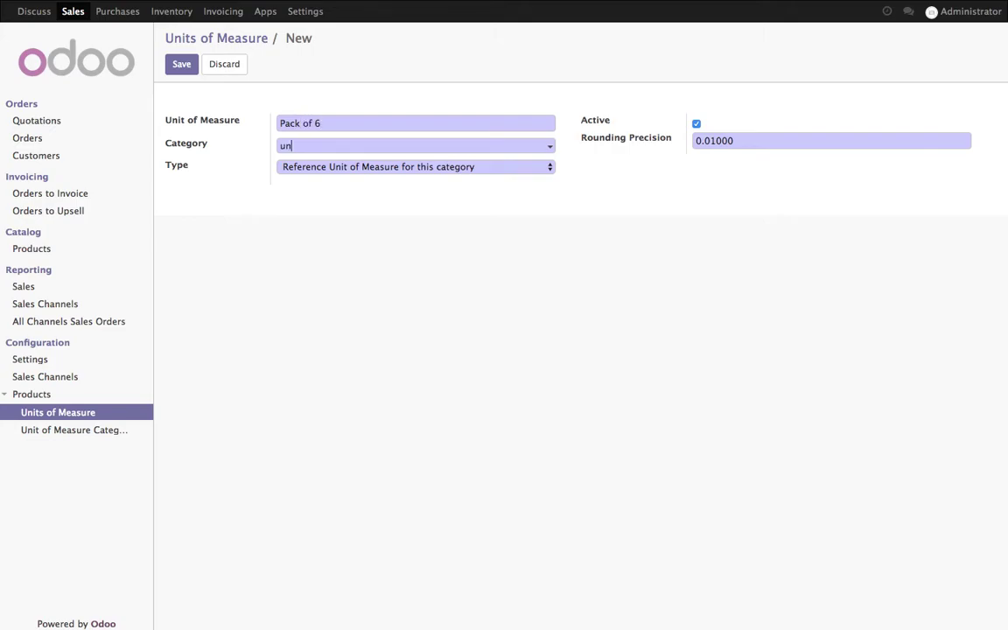
{"action": "key", "text": "Return"}
{"action": "left_click", "coordinate": [406, 171]}
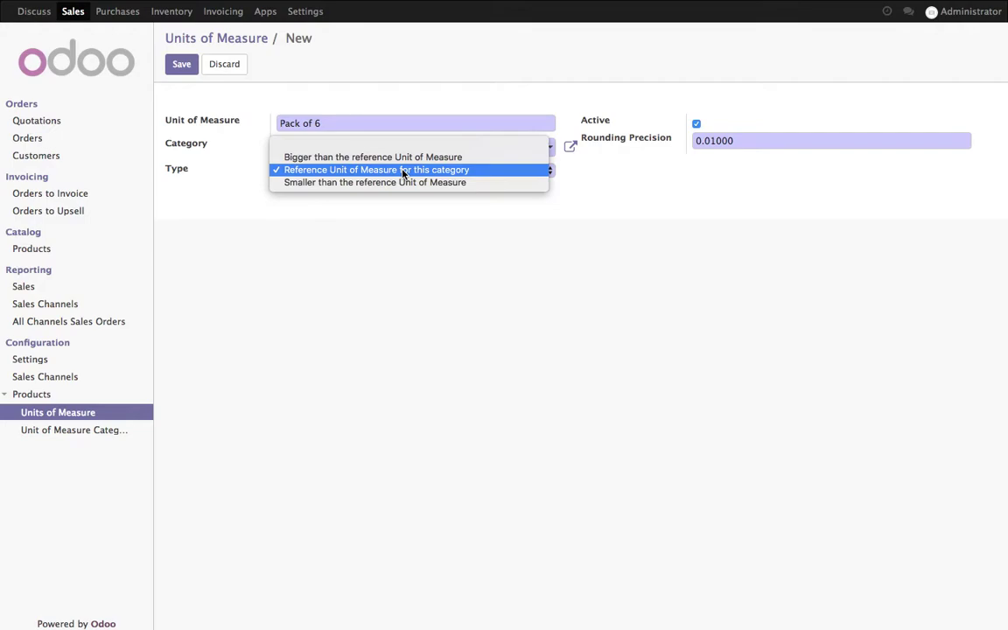
{"action": "left_click", "coordinate": [406, 156]}
{"action": "left_click", "coordinate": [277, 193]}
{"action": "double_click", "coordinate": [277, 193]}
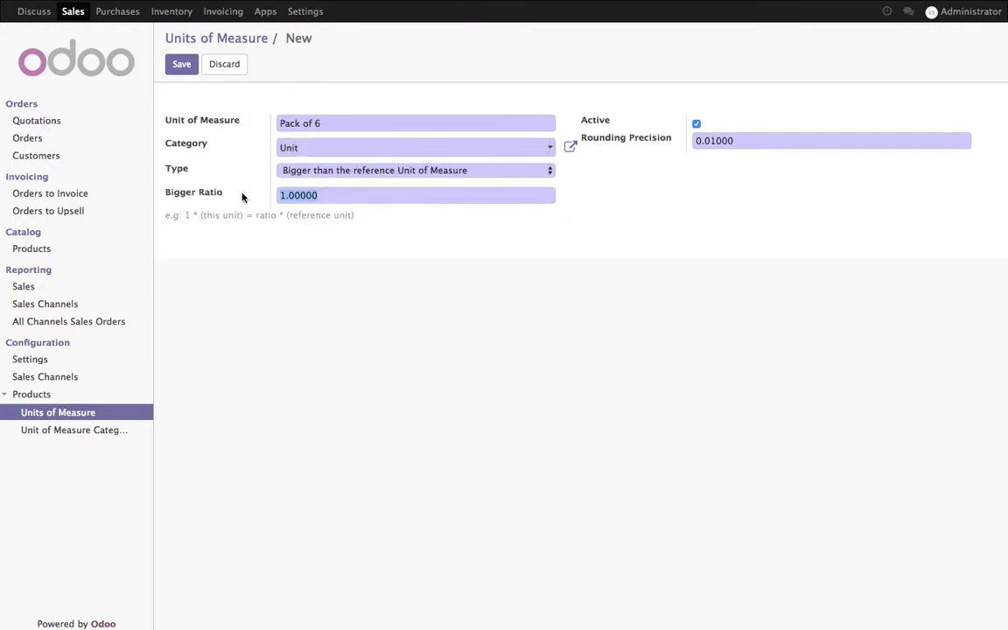
{"action": "type", "text": "6"}
{"action": "left_click", "coordinate": [178, 65]}
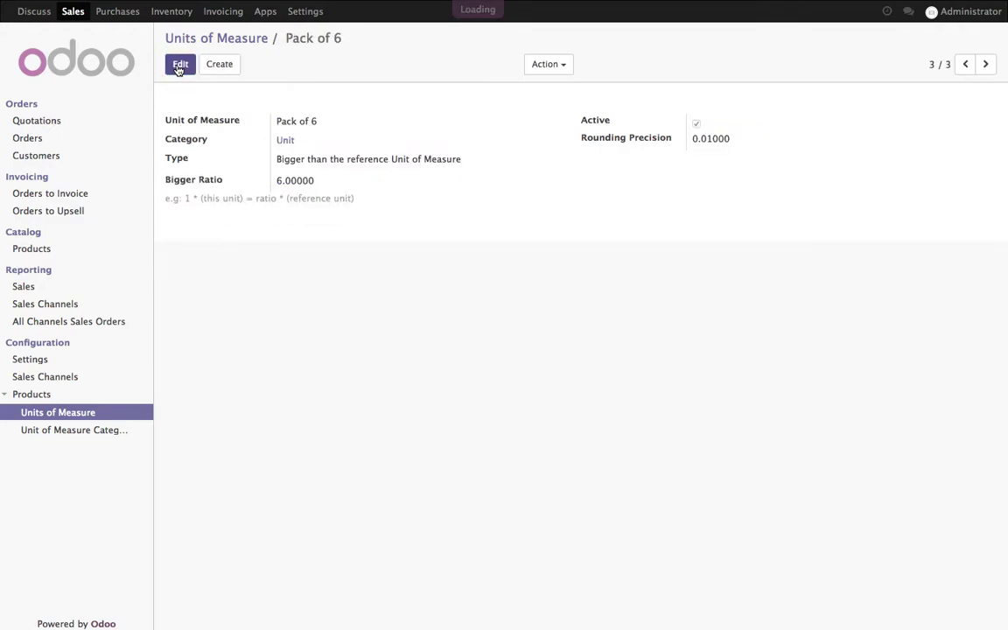
{"action": "left_click", "coordinate": [225, 40]}
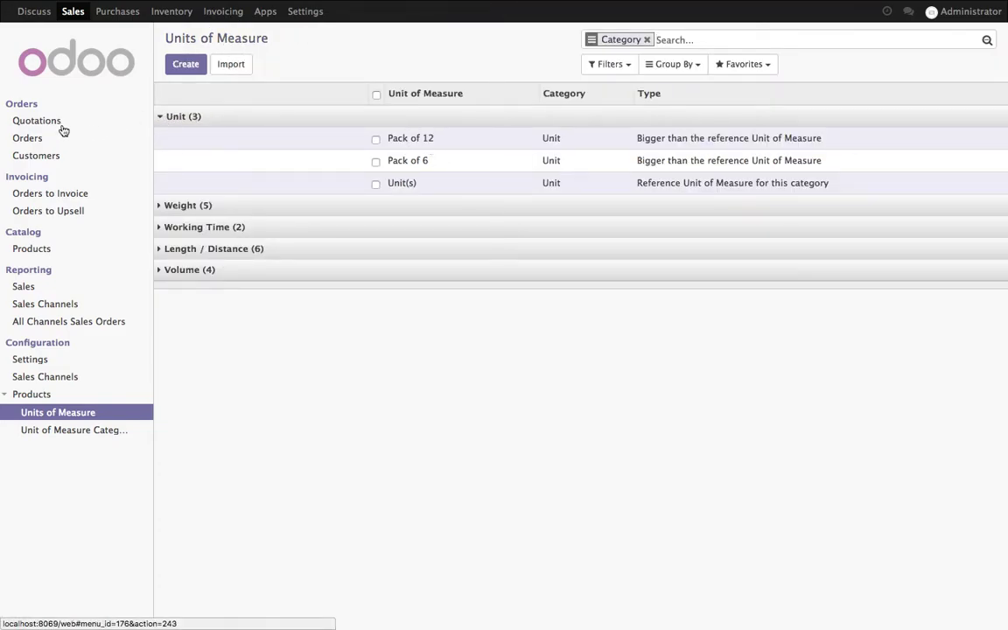
- Start a new product in the catalog named "Belgian Beer" with beer.jpg as its image
{"action": "left_click", "coordinate": [46, 251]}
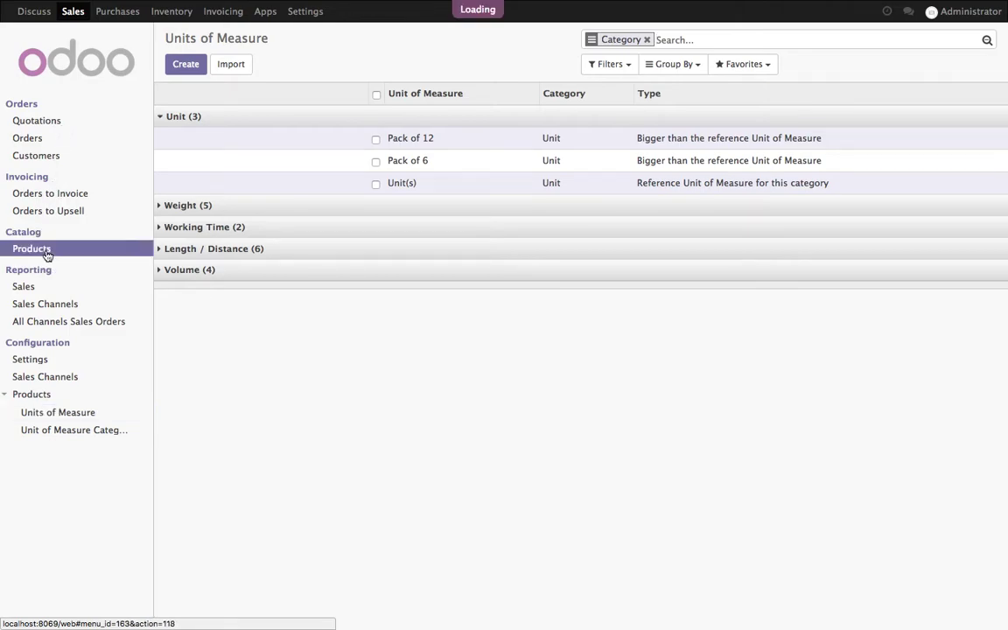
{"action": "left_click", "coordinate": [180, 61]}
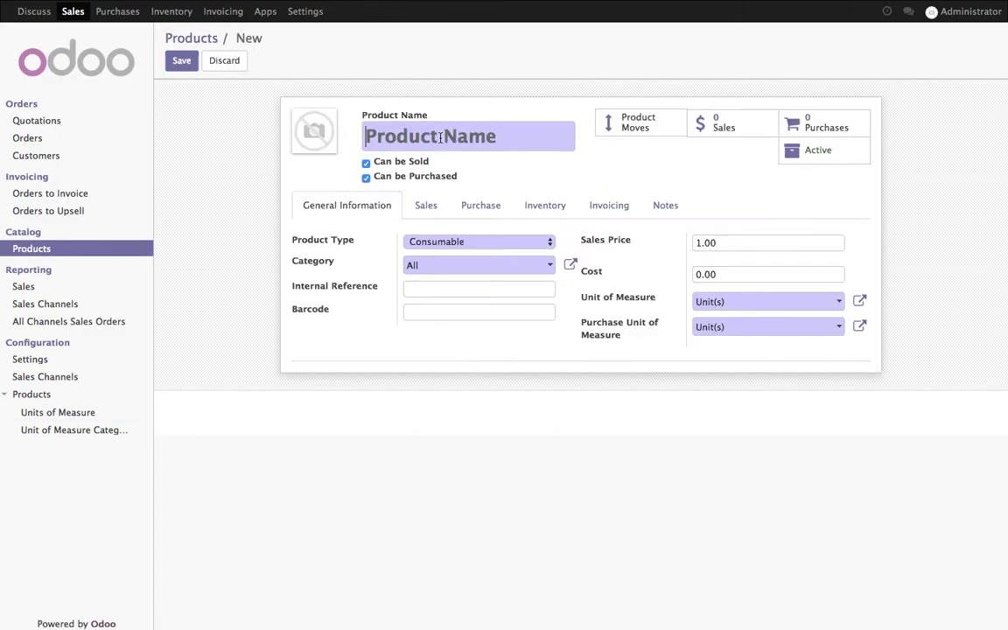
{"action": "left_click", "coordinate": [298, 117]}
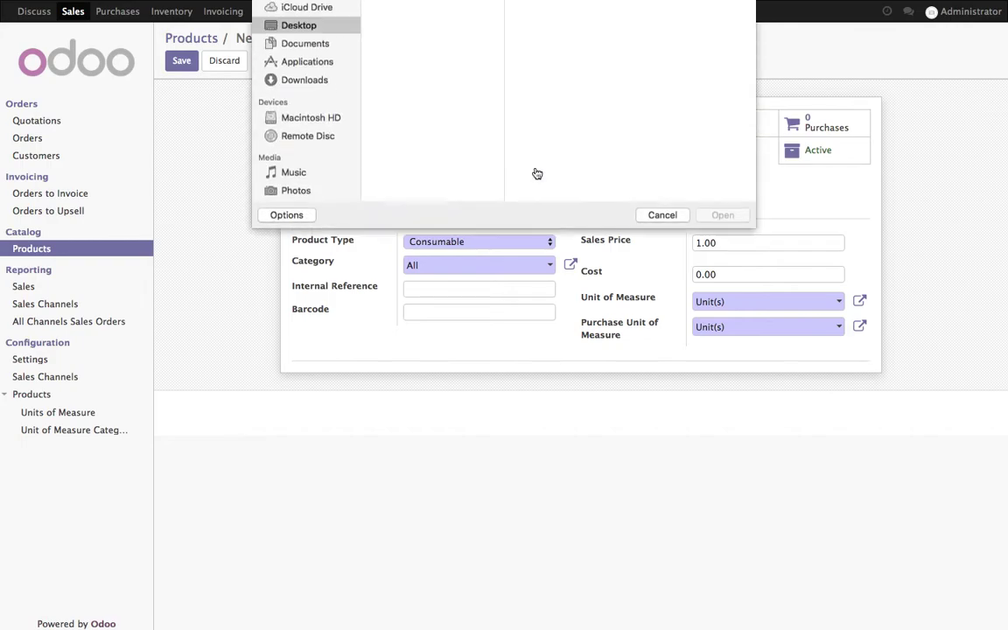
{"action": "double_click", "coordinate": [406, 72]}
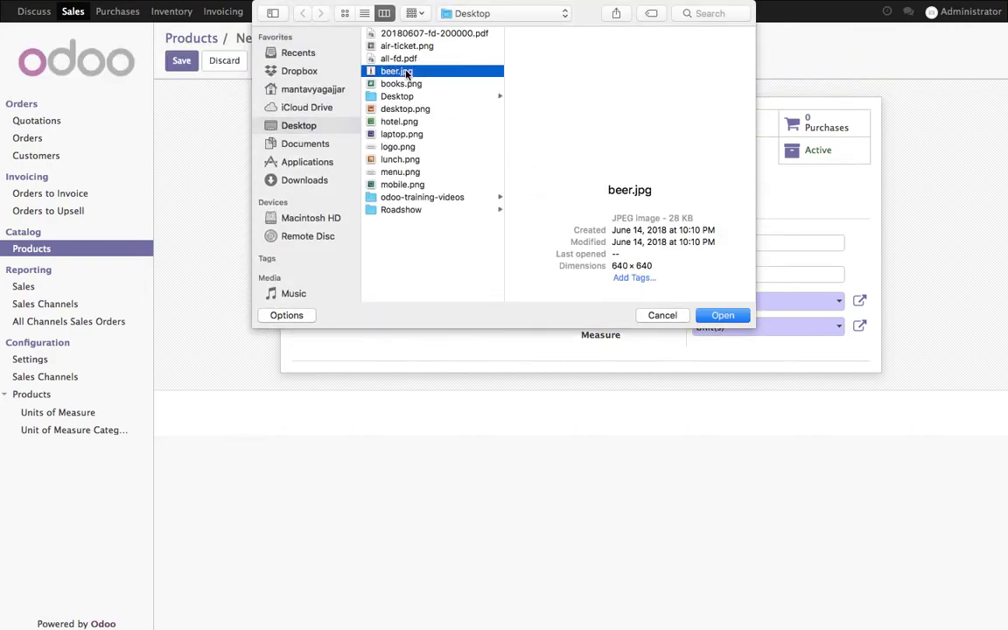
{"action": "left_click", "coordinate": [434, 140]}
{"action": "type", "text": "Belgian Beer"}
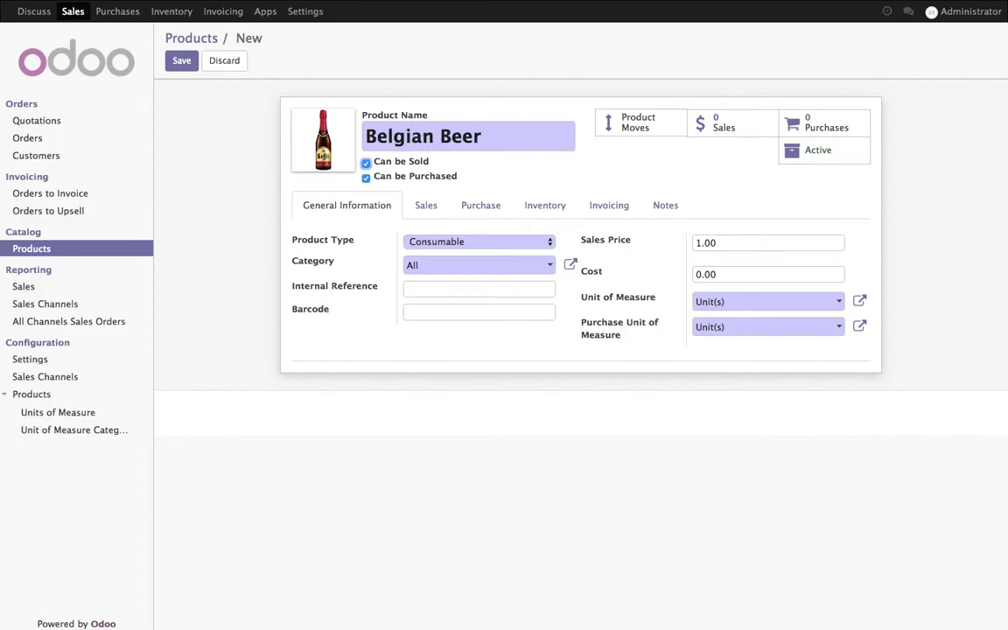
- Make Belgian Beer a Stockable Product with a sales price of 5 and a cost of 2.5
{"action": "left_click", "coordinate": [454, 243]}
{"action": "left_click", "coordinate": [456, 268]}
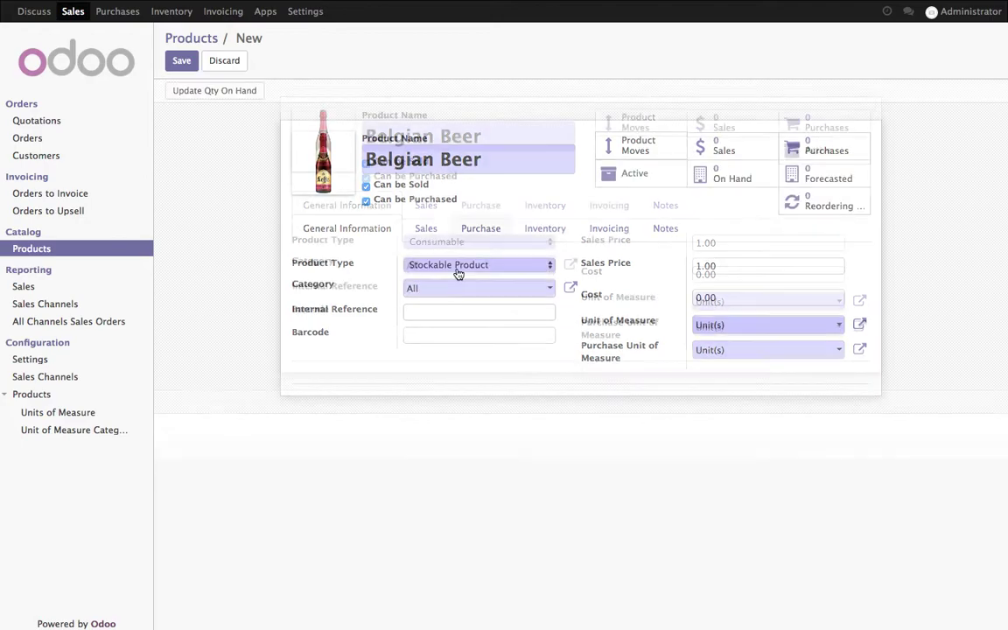
{"action": "left_click", "coordinate": [698, 266]}
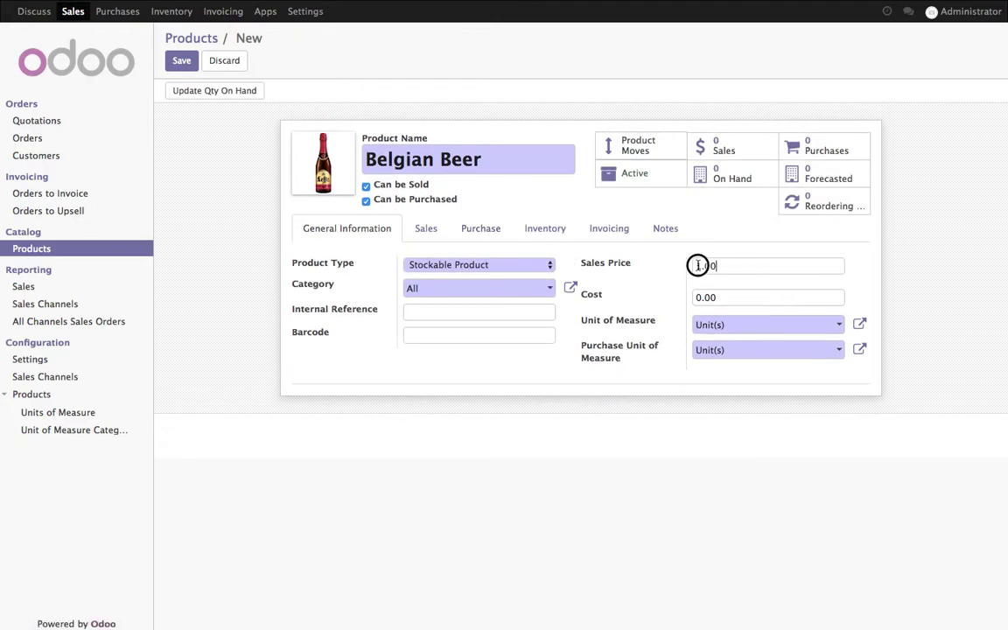
{"action": "left_click_drag", "start_coordinate": [697, 265], "coordinate": [652, 269]}
{"action": "type", "text": "5"}
{"action": "key", "text": "Tab"}
{"action": "type", "text": "2"}
{"action": "key", "text": "Tab"}
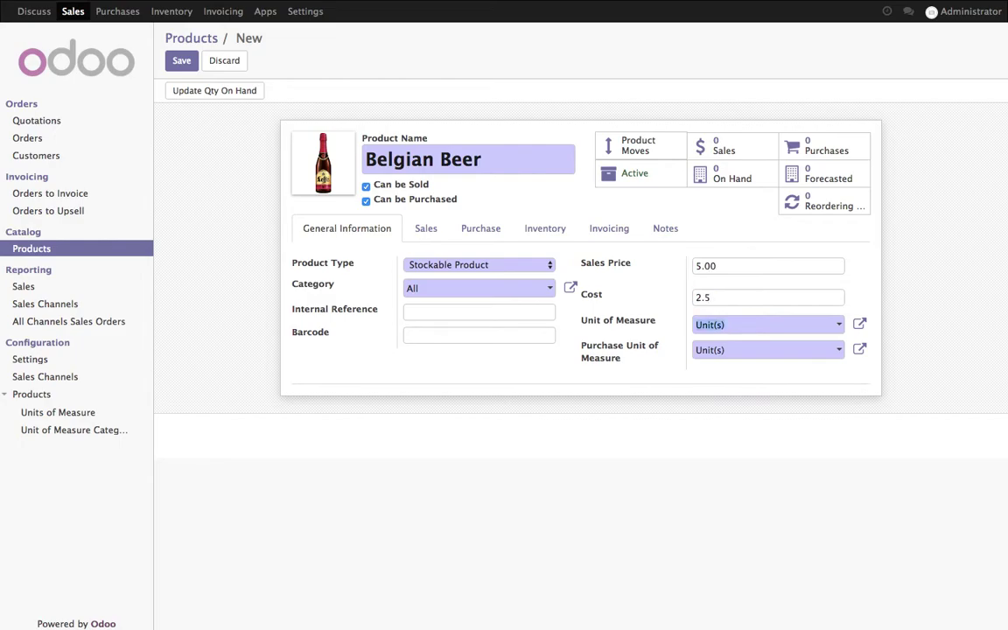
- Add a vendor line for a new vendor "Default Supplier" with a minimal quantity of 100 and a price of 3
{"action": "left_click", "coordinate": [495, 233]}
{"action": "left_click", "coordinate": [342, 310]}
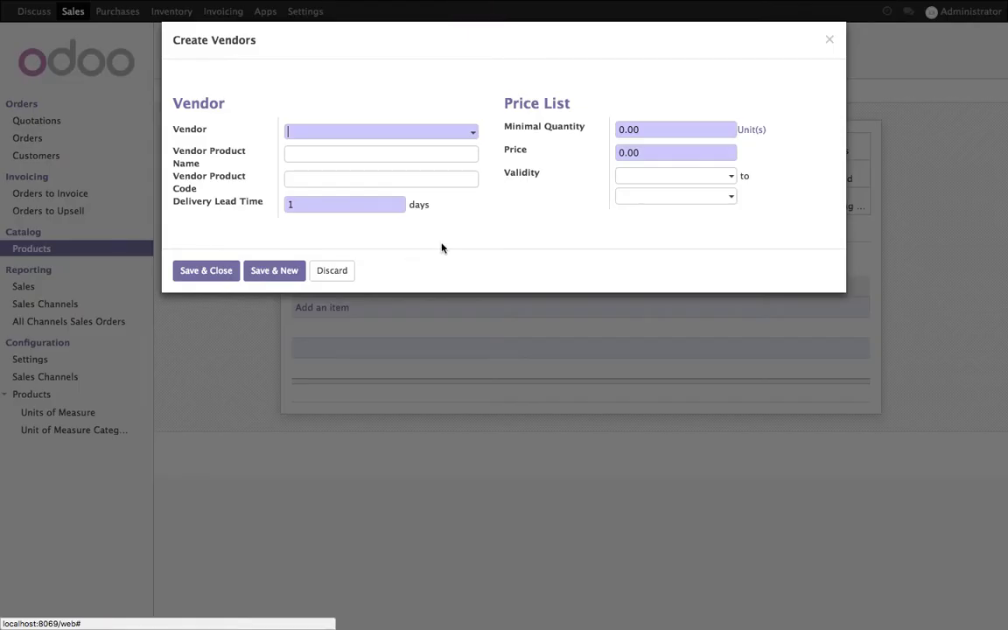
{"action": "type", "text": "Default "}
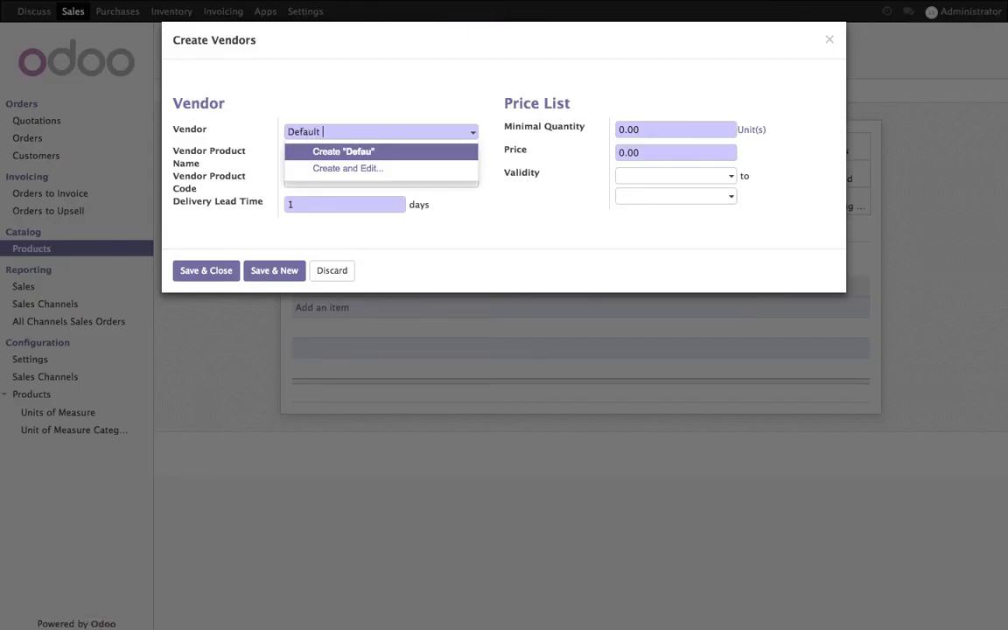
{"action": "type", "text": "Supplier"}
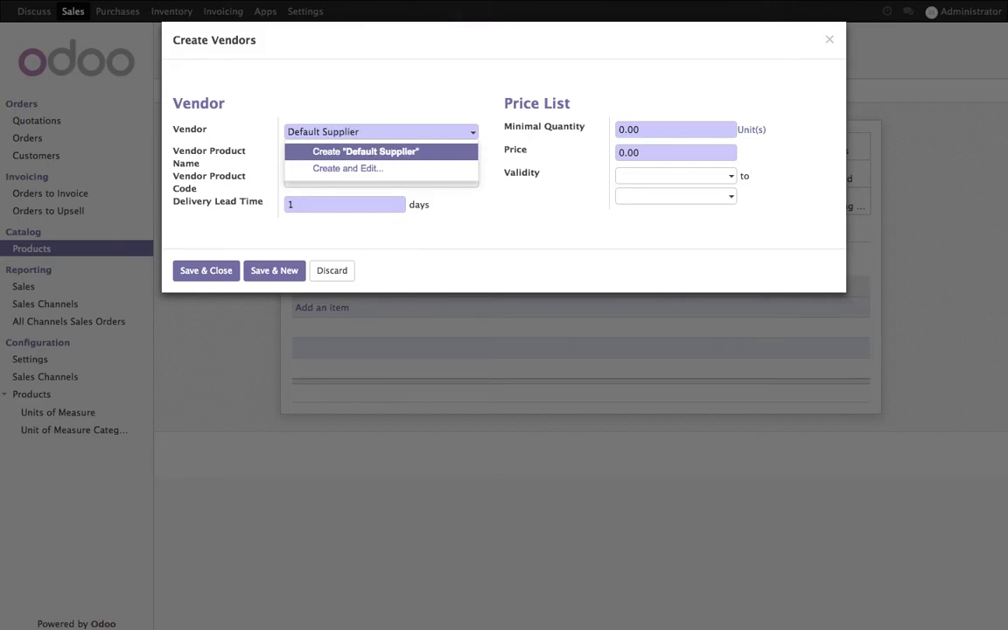
{"action": "key", "text": "Return"}
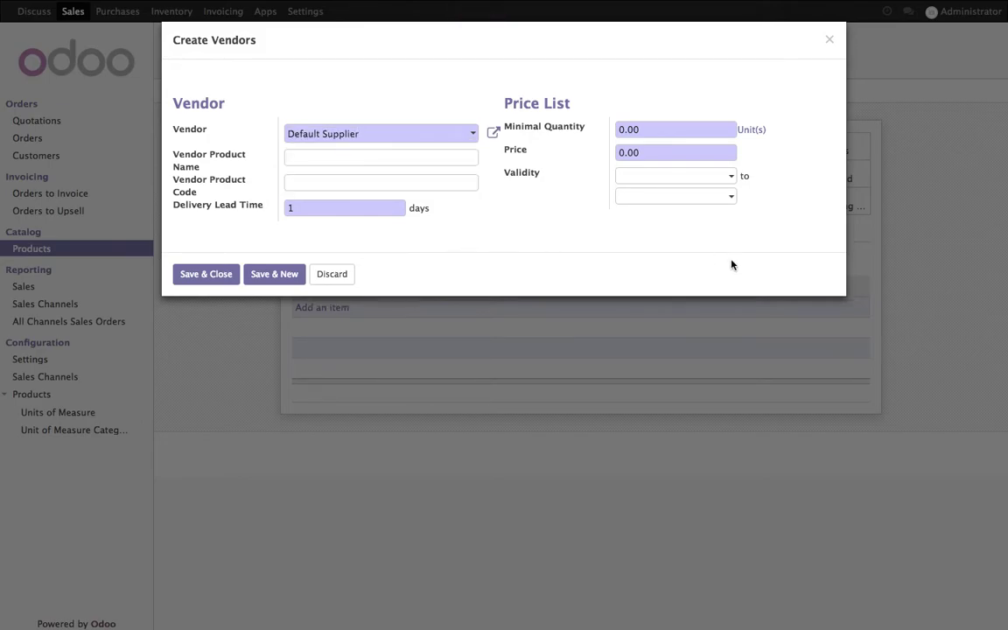
{"action": "left_click", "coordinate": [561, 128]}
{"action": "mouse_move", "coordinate": [556, 129]}
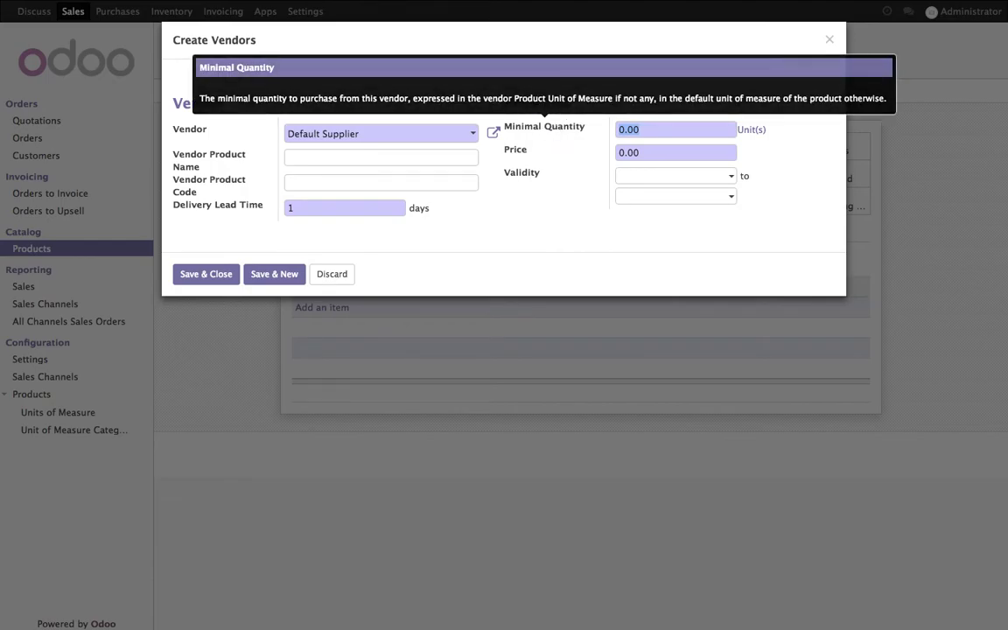
{"action": "left_click", "coordinate": [666, 153]}
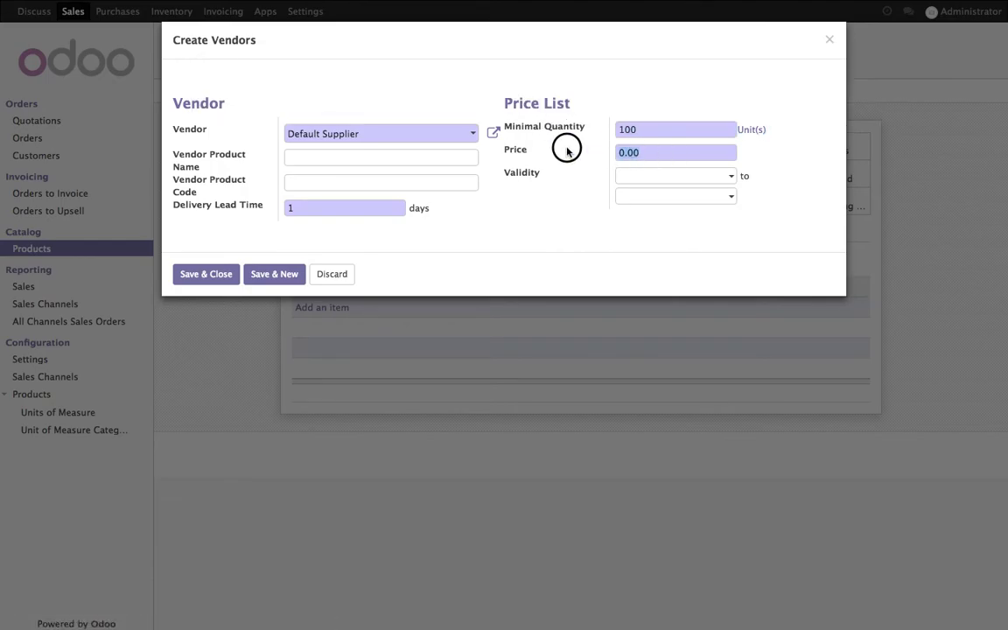
{"action": "type", "text": "3"}
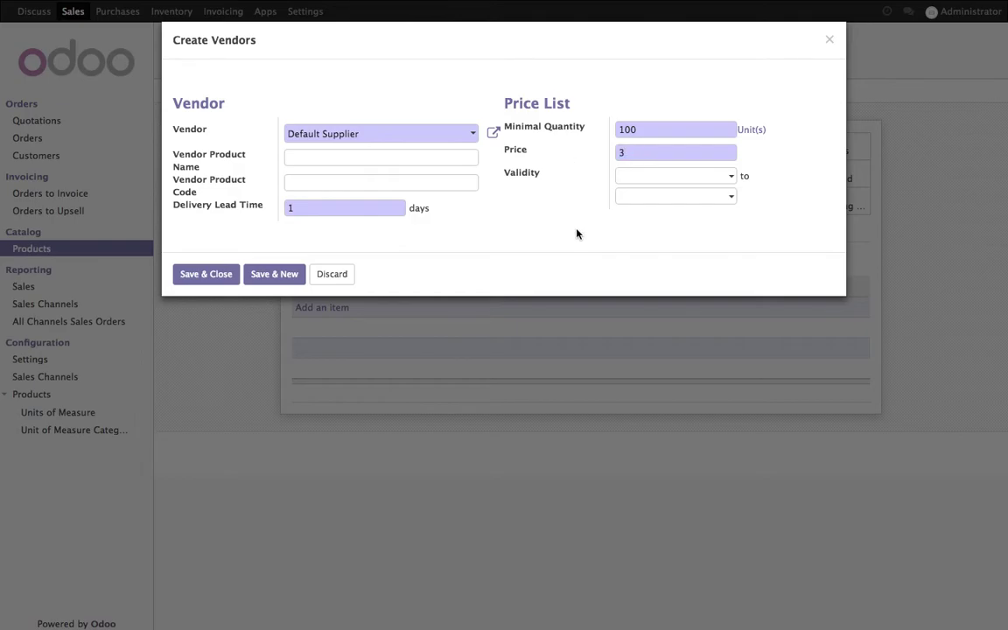
{"action": "left_click", "coordinate": [212, 275]}
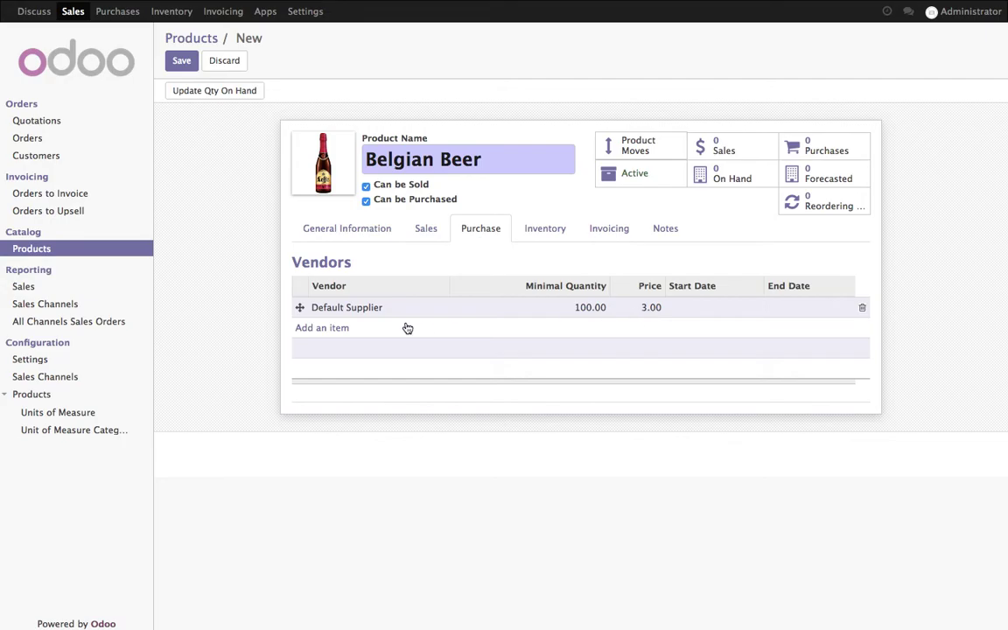
- Add a second Default Supplier vendor line with minimal quantity 500 and price 2.5, and save the product
{"action": "left_click", "coordinate": [333, 327]}
{"action": "left_click", "coordinate": [647, 130]}
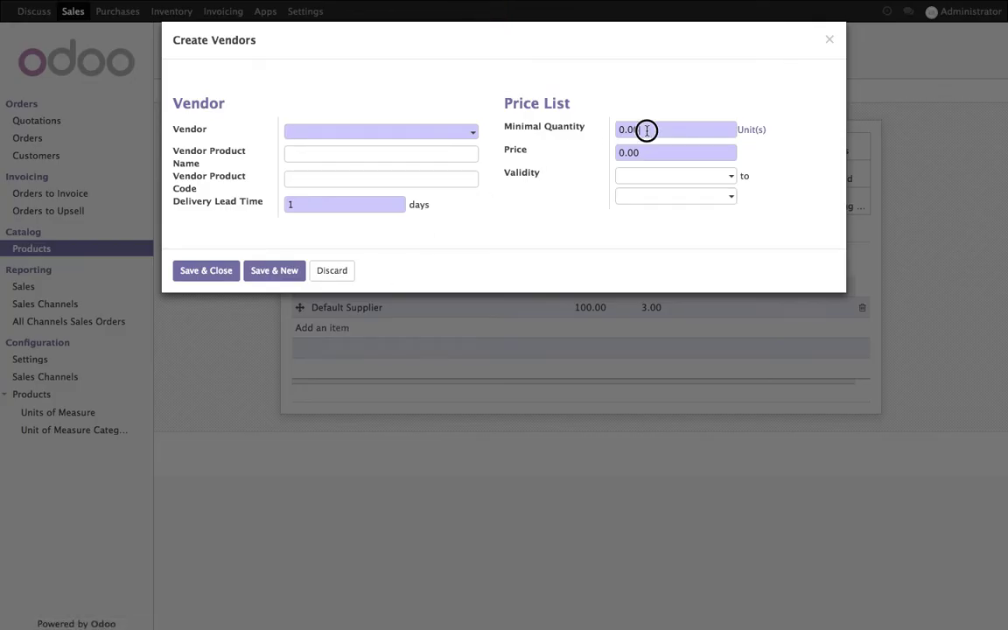
{"action": "type", "text": "500"}
{"action": "left_click", "coordinate": [671, 154]}
{"action": "type", "text": "2"}
{"action": "left_click", "coordinate": [412, 151]}
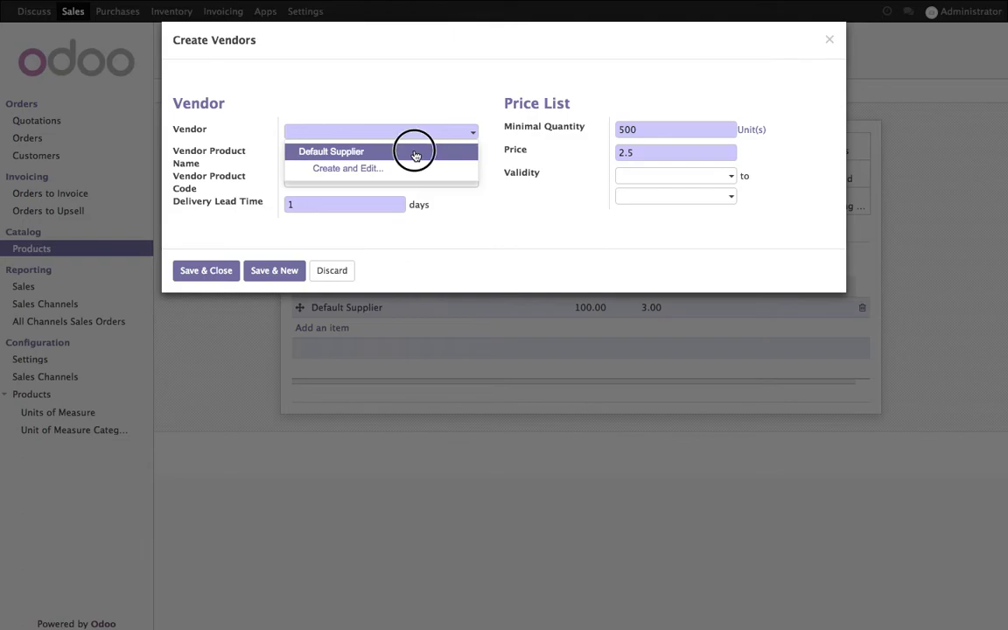
{"action": "left_click", "coordinate": [205, 274]}
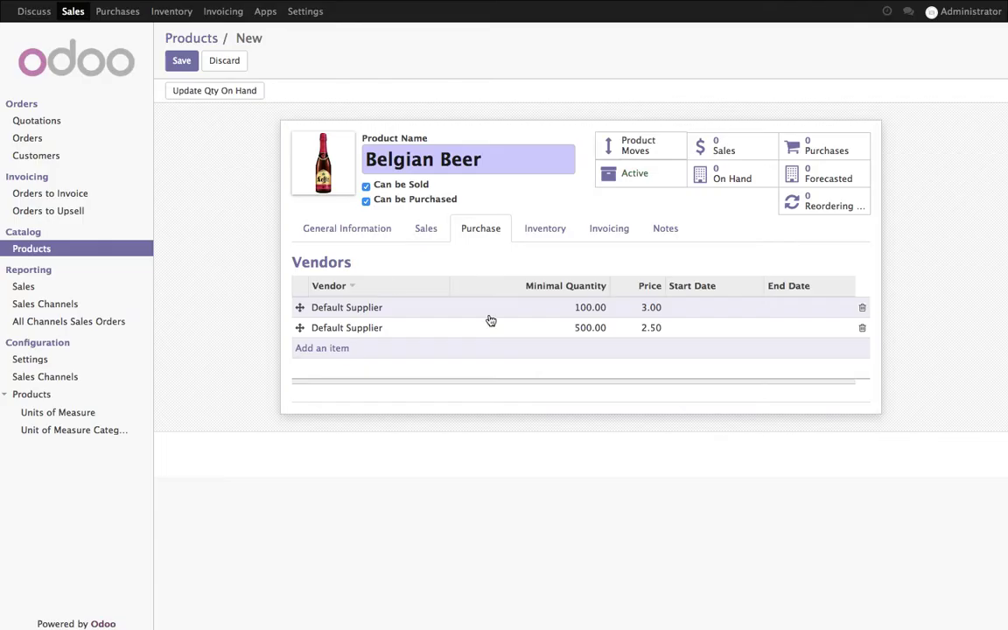
{"action": "left_click", "coordinate": [184, 67]}
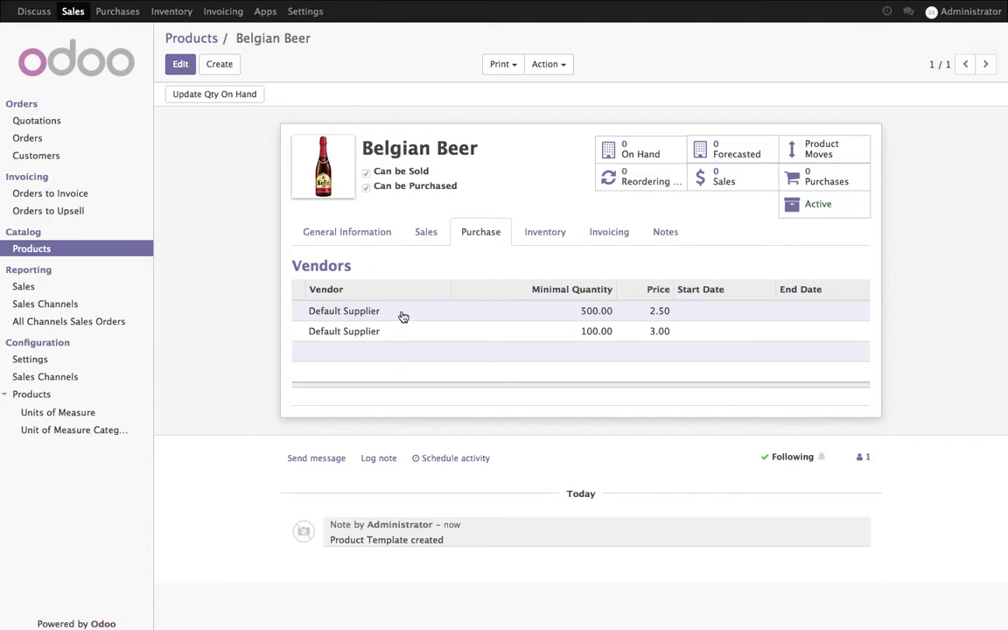
- Apply Tax 15.00% as both the customer tax and the vendor tax of Belgian Beer, and save the product
{"action": "left_click", "coordinate": [534, 238]}
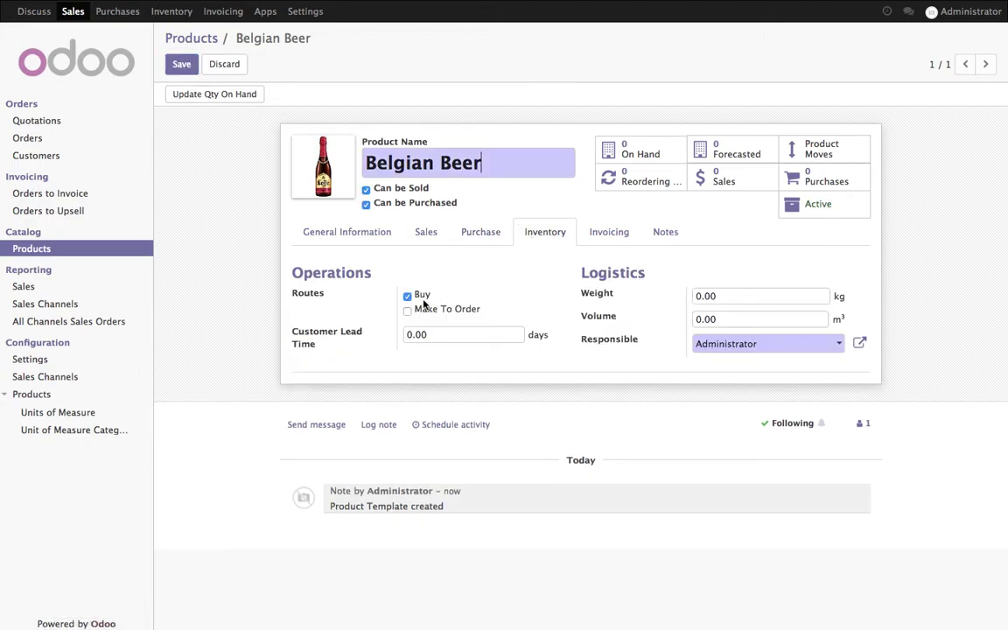
{"action": "left_click", "coordinate": [603, 234]}
{"action": "left_click", "coordinate": [493, 306]}
{"action": "left_click", "coordinate": [491, 313]}
{"action": "left_click", "coordinate": [700, 298]}
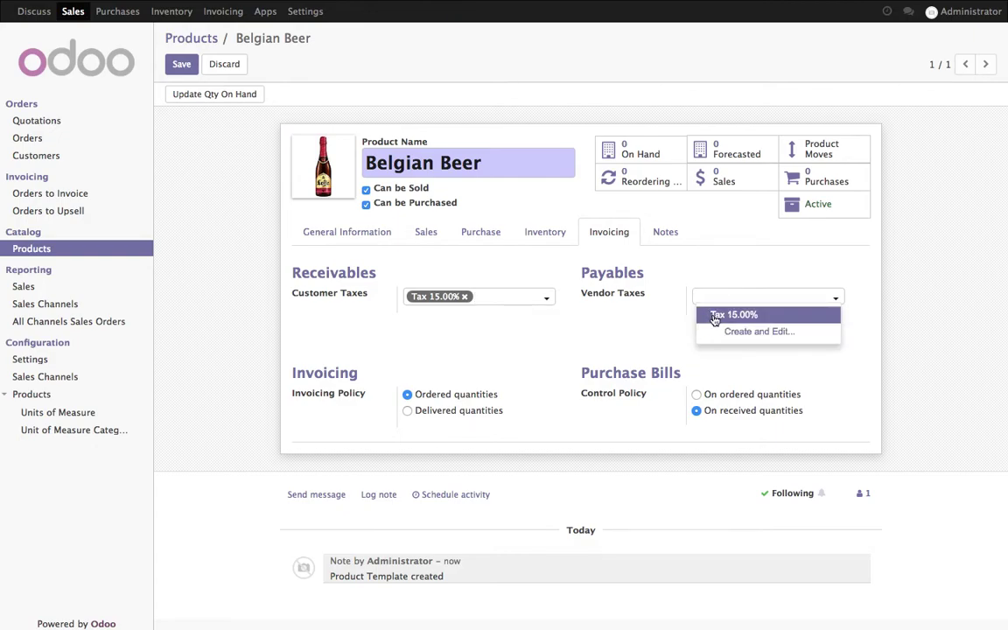
{"action": "left_click", "coordinate": [707, 315]}
{"action": "left_click", "coordinate": [183, 74]}
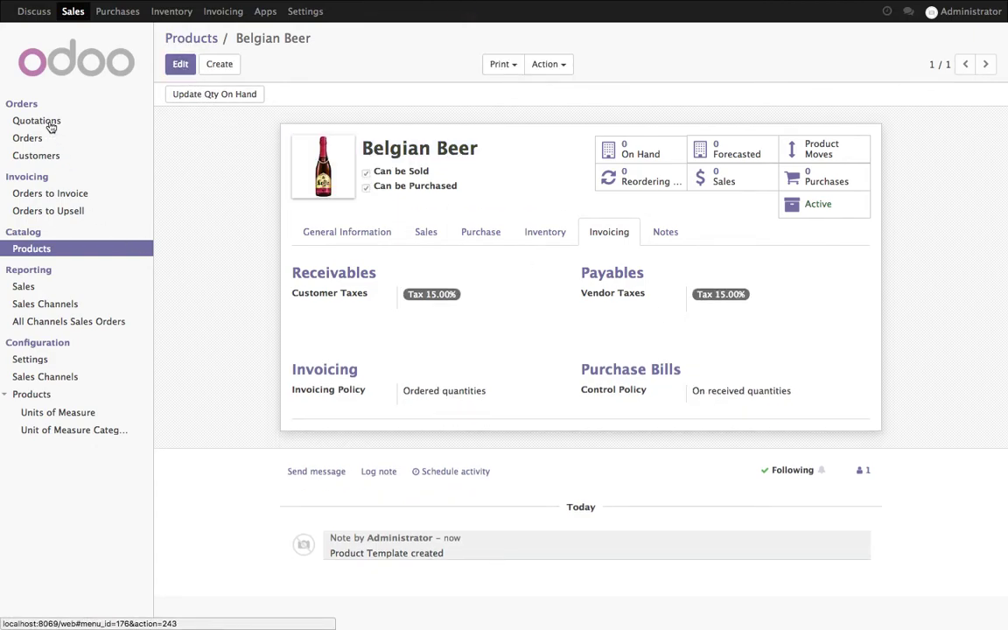
- Create a request for quotation to vendor Default Supplier with an order line for Belgian Beer
{"action": "left_click", "coordinate": [117, 11]}
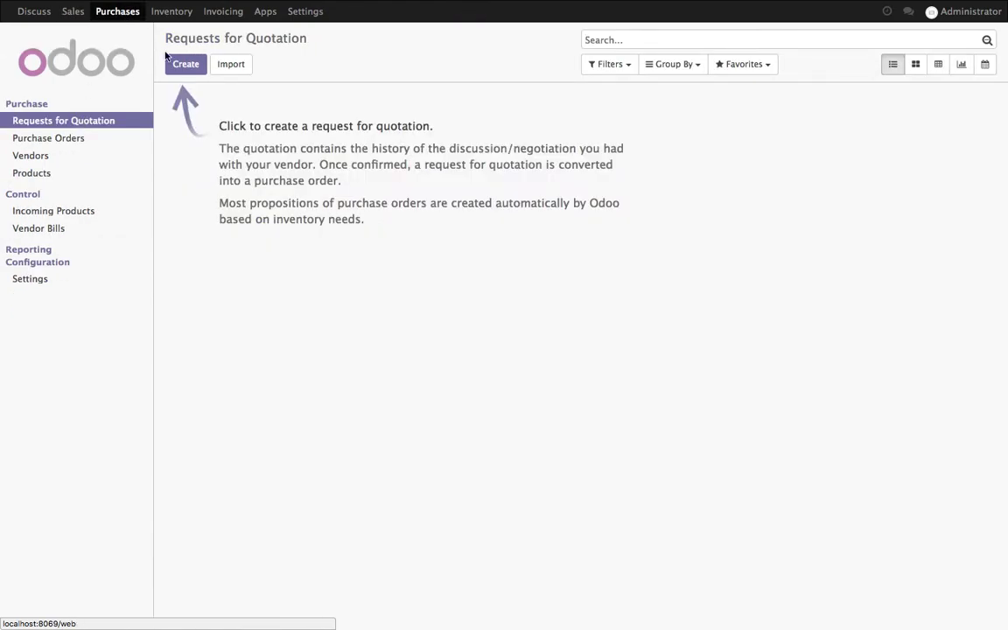
{"action": "left_click", "coordinate": [181, 66]}
{"action": "left_click", "coordinate": [451, 198]}
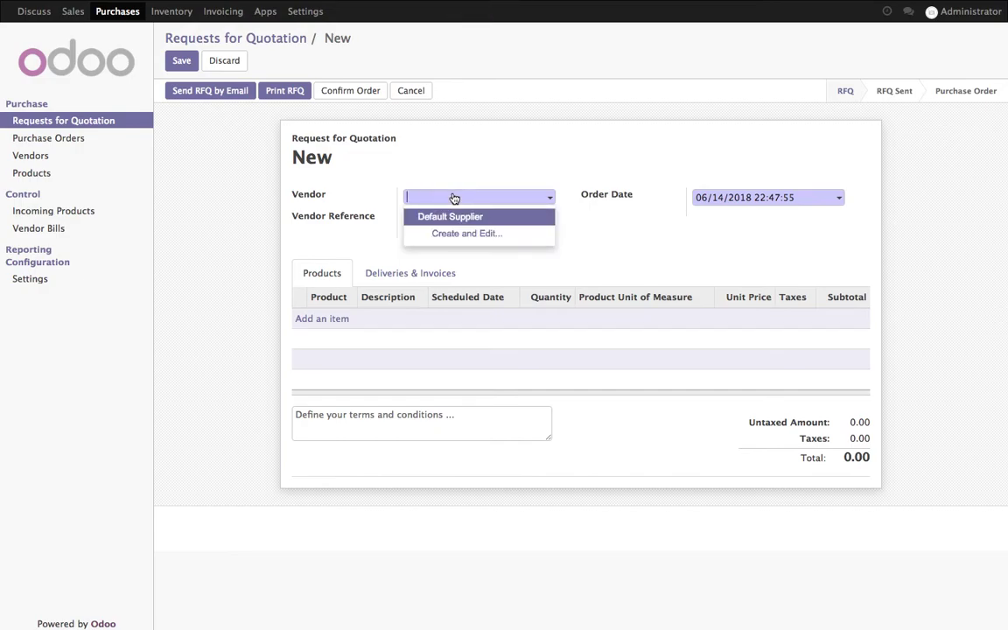
{"action": "left_click", "coordinate": [454, 219]}
{"action": "left_click", "coordinate": [334, 320]}
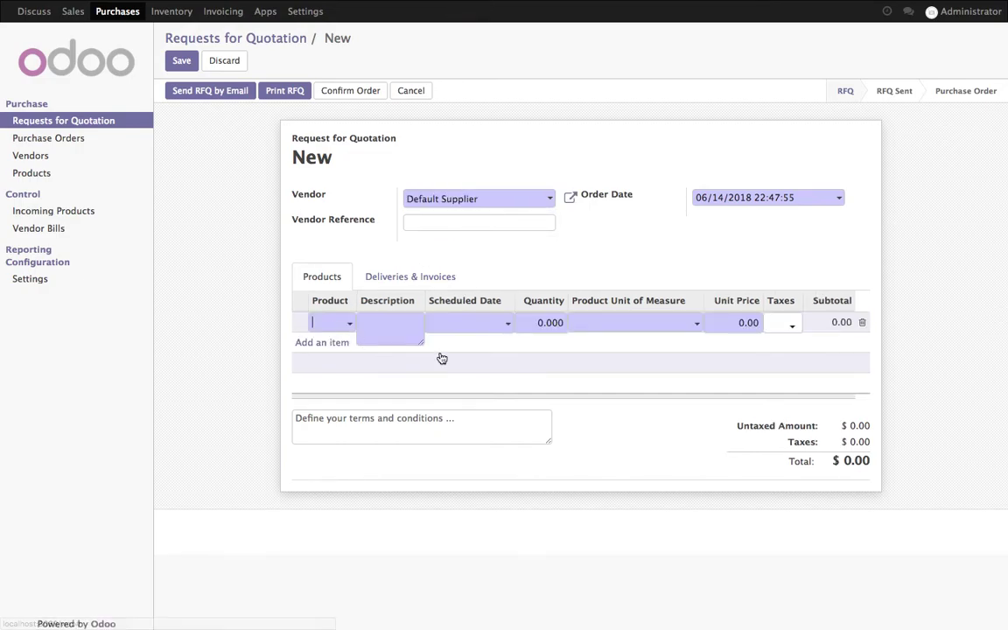
{"action": "left_click", "coordinate": [349, 322]}
{"action": "left_click", "coordinate": [340, 343]}
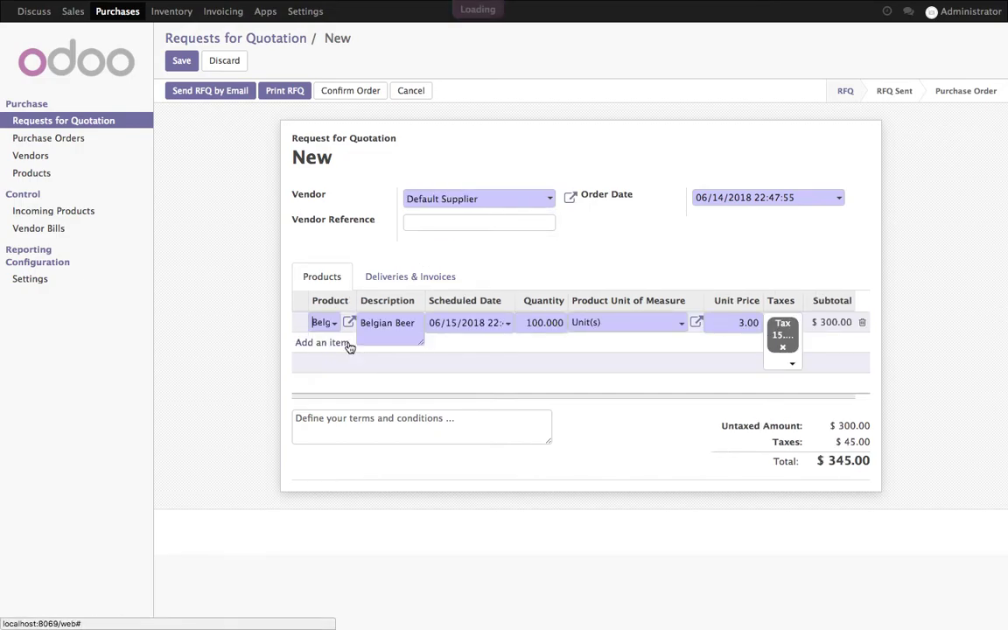
- Try to create the unit of measure "Pack of 1000" directly from the Belgian Beer order line
{"action": "key", "text": "Tab"}
{"action": "key", "text": "Tab"}
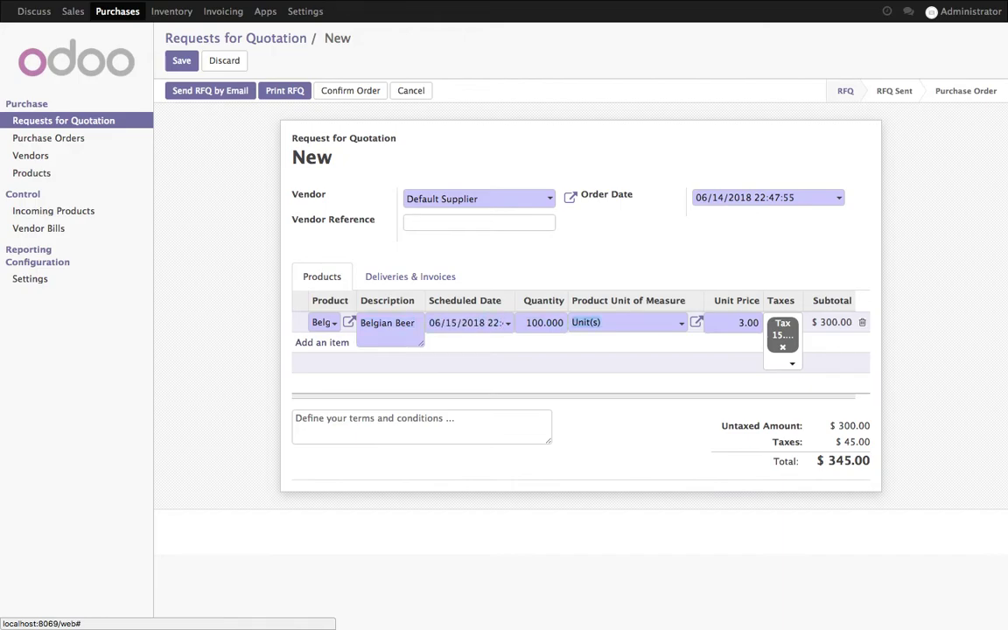
{"action": "type", "text": "Pack of 1000"}
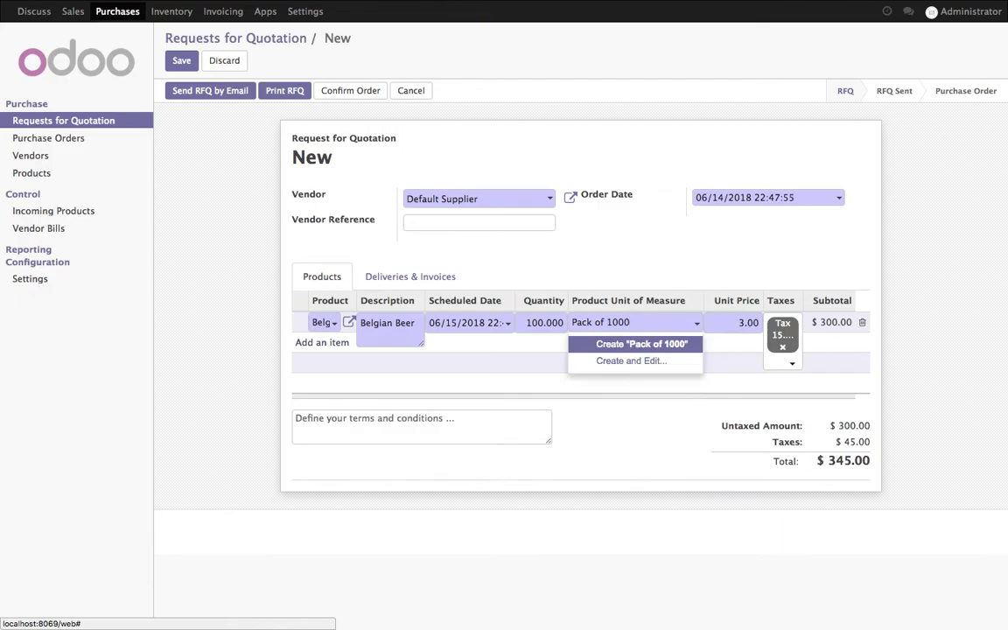
{"action": "key", "text": "Return"}
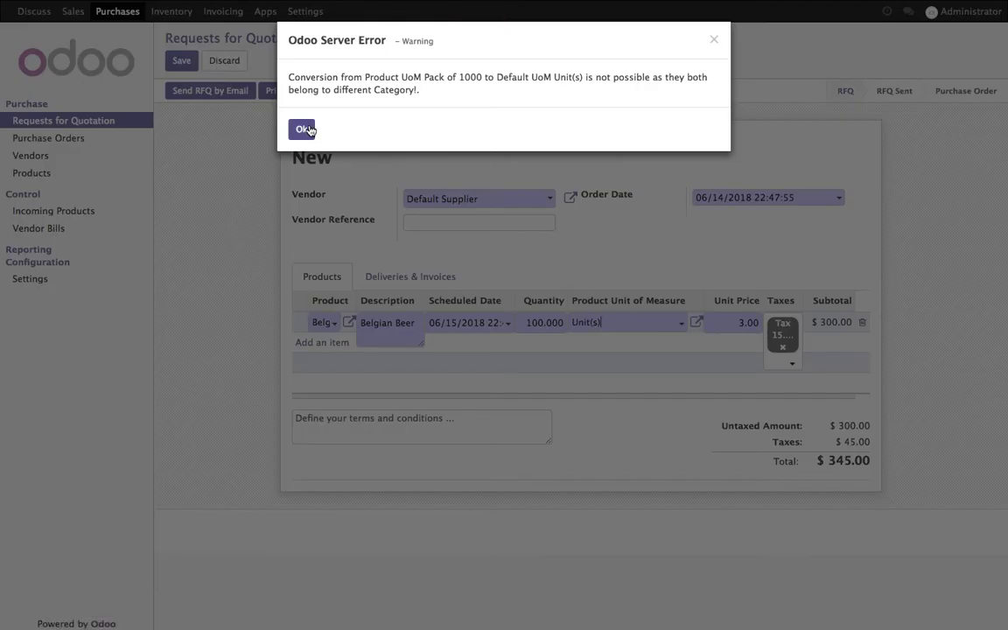
{"action": "left_click", "coordinate": [302, 129]}
- Create a unit of measure "Pack of 1000" in category Unit with a bigger ratio of 1000 for the Belgian Beer line
{"action": "left_click", "coordinate": [682, 323]}
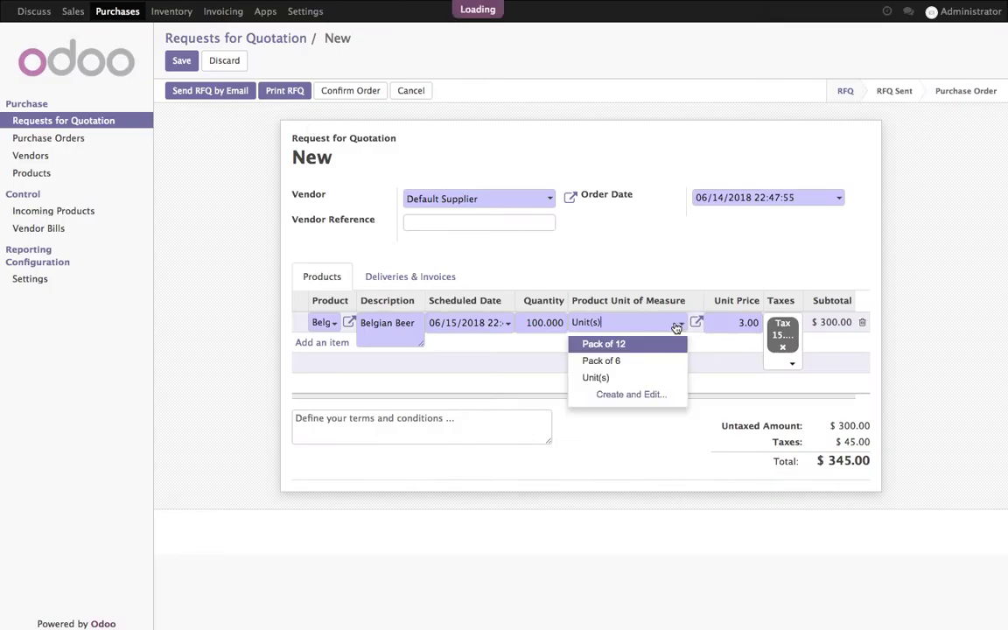
{"action": "left_click", "coordinate": [717, 393]}
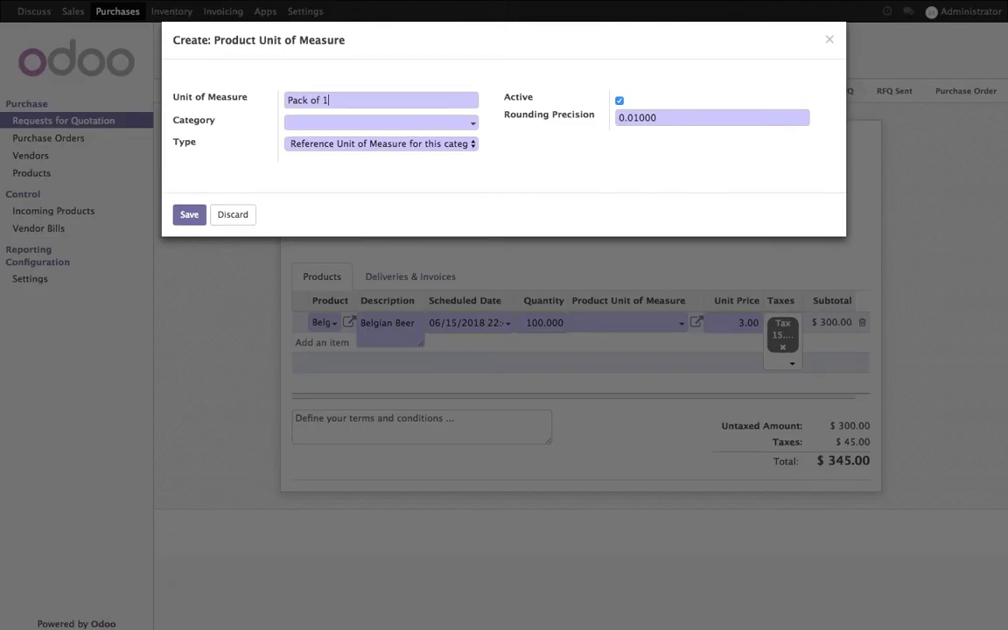
{"action": "left_click", "coordinate": [429, 140]}
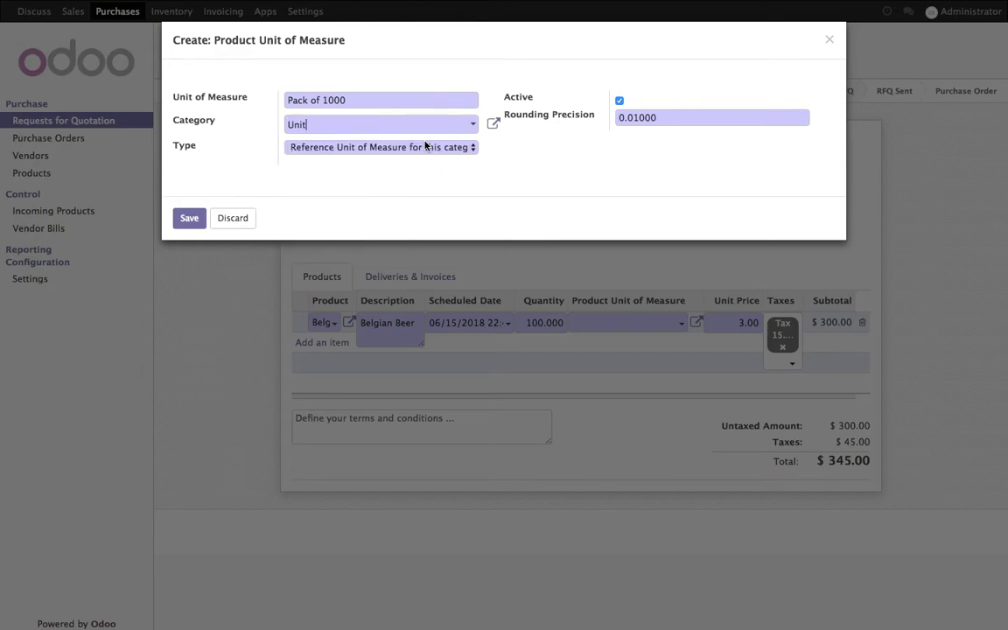
{"action": "left_click", "coordinate": [425, 144]}
{"action": "left_click", "coordinate": [425, 134]}
{"action": "left_click_drag", "start_coordinate": [374, 169], "coordinate": [201, 170]}
{"action": "type", "text": "100.0"}
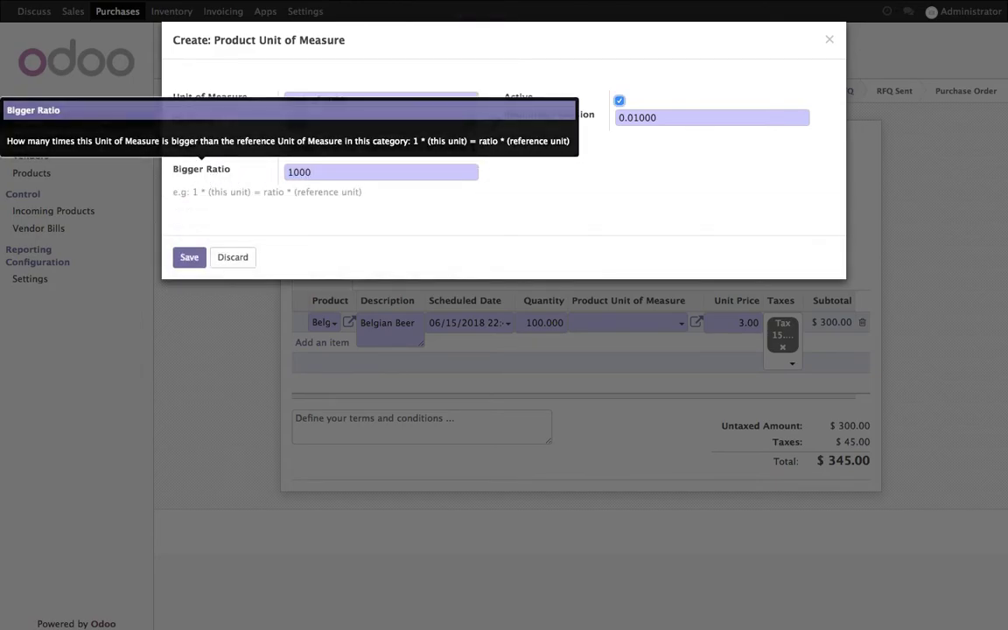
{"action": "left_click", "coordinate": [189, 256]}
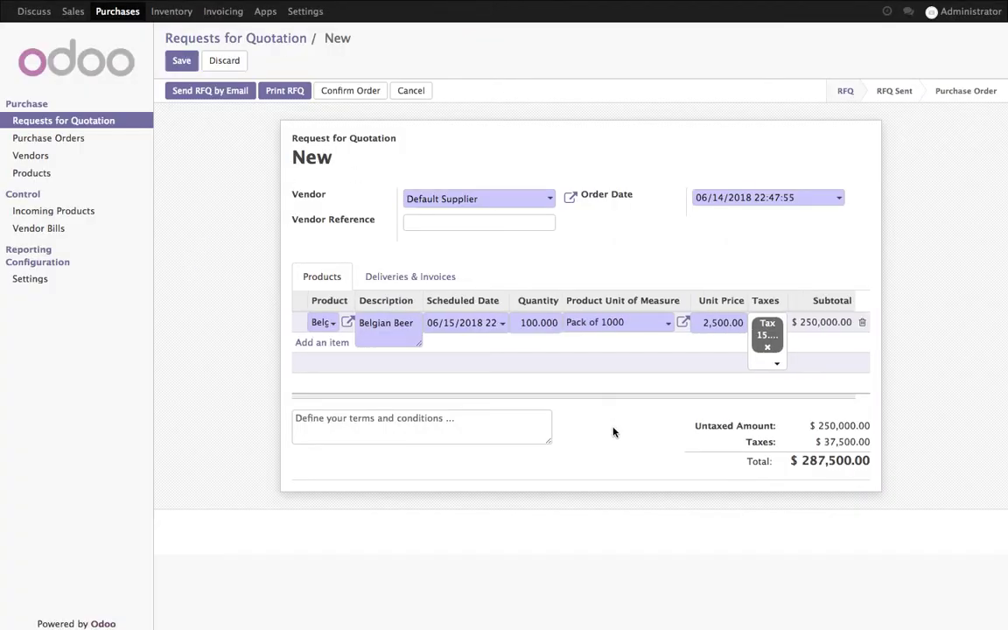
{"action": "left_click", "coordinate": [612, 431]}
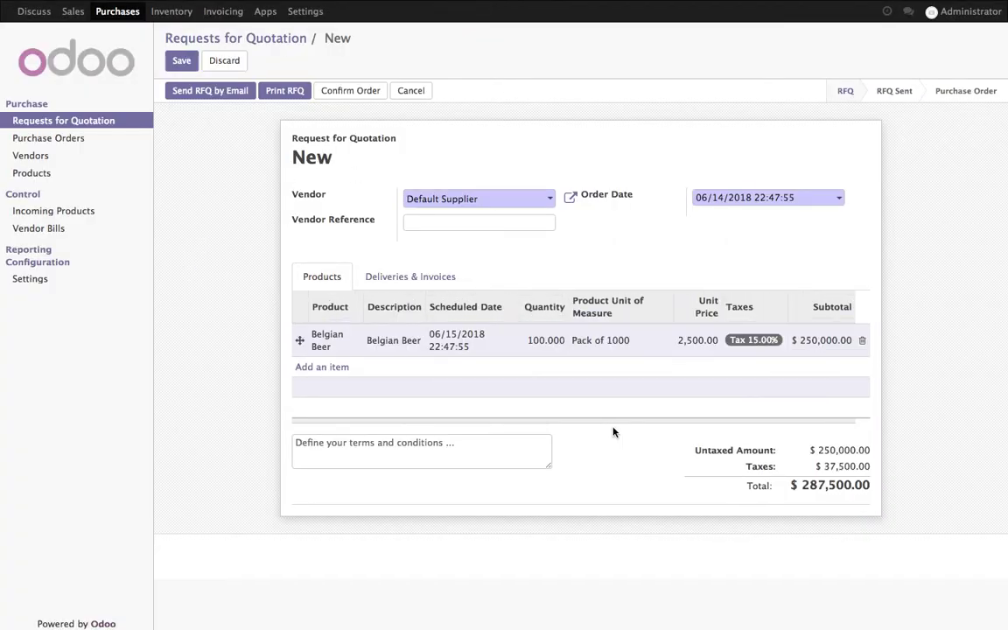
- Set the Belgian Beer line's quantity to 4 and save the request for quotation
{"action": "left_click", "coordinate": [578, 341]}
{"action": "left_click", "coordinate": [550, 337]}
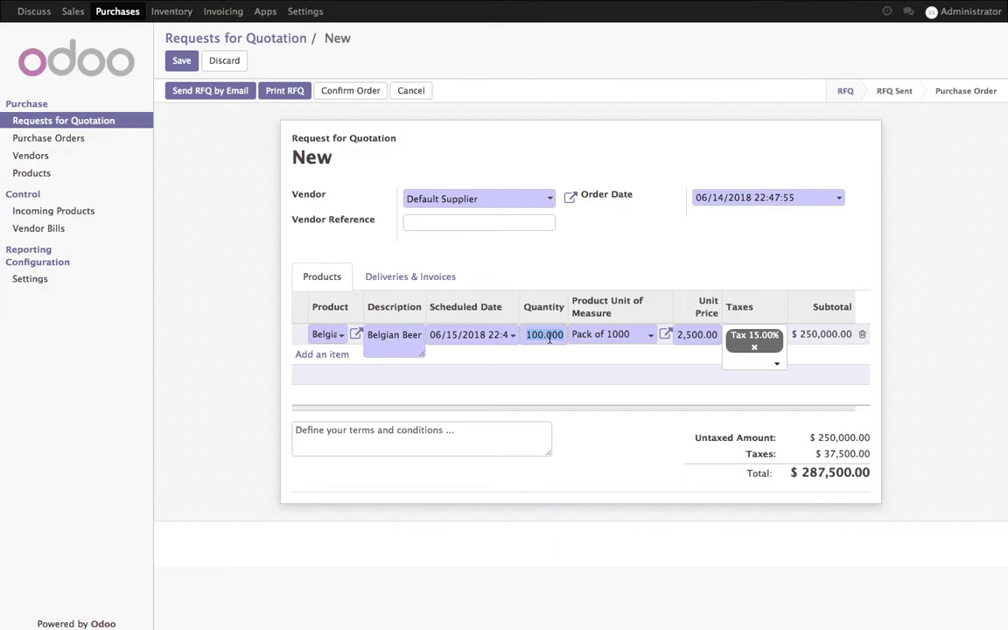
{"action": "type", "text": "4"}
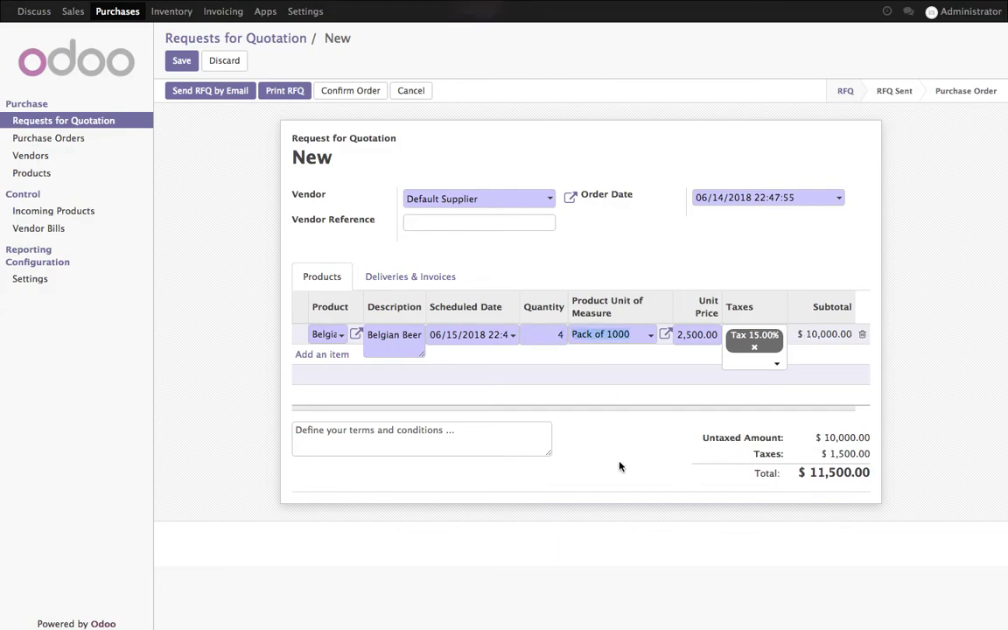
{"action": "left_click", "coordinate": [620, 467]}
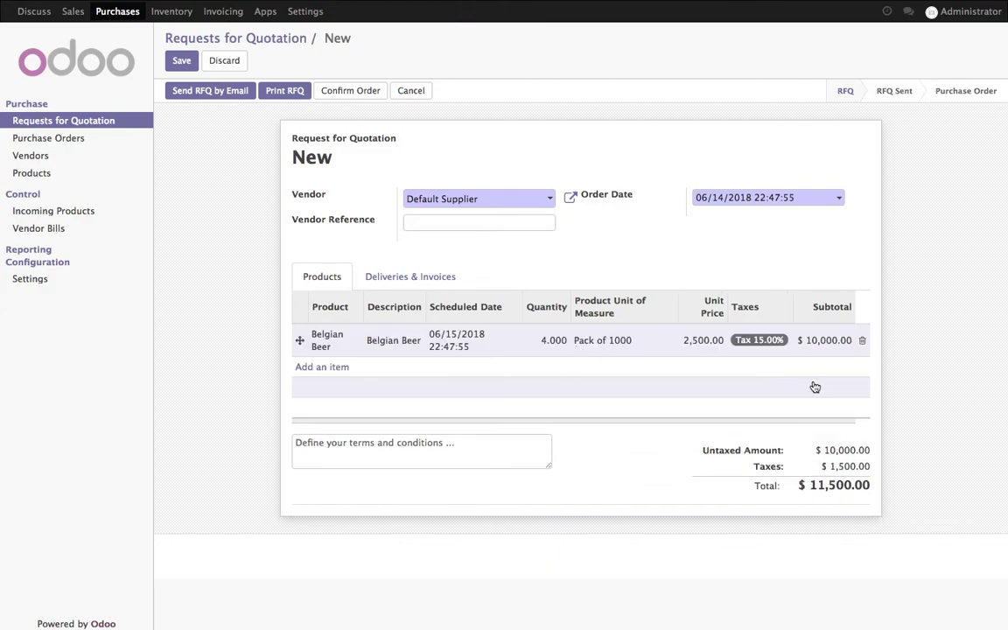
{"action": "left_click", "coordinate": [186, 65]}
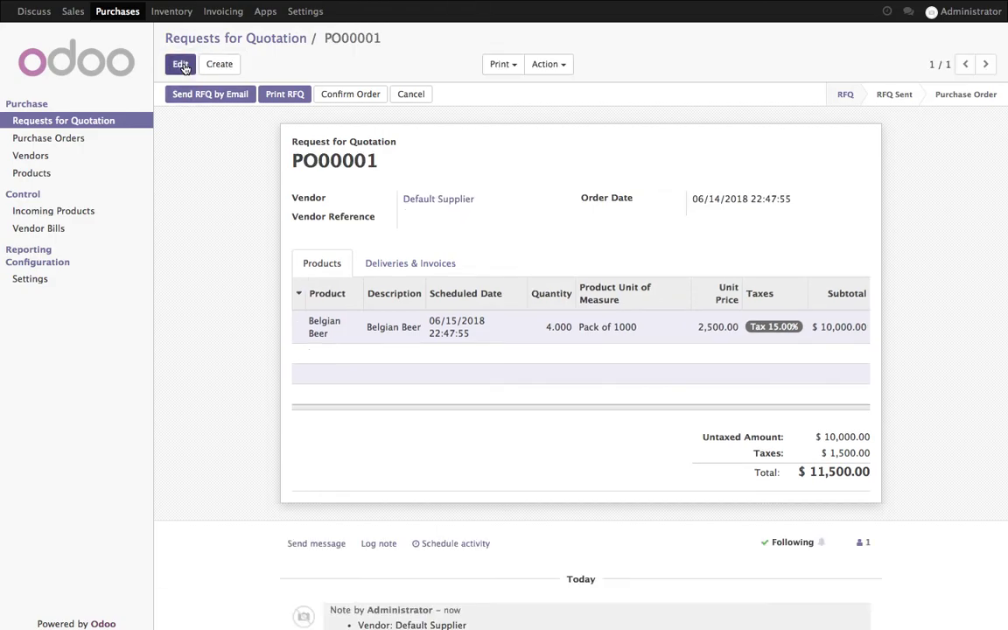
- Confirm the purchase order and validate the receipt of its full quantity
{"action": "left_click", "coordinate": [359, 94]}
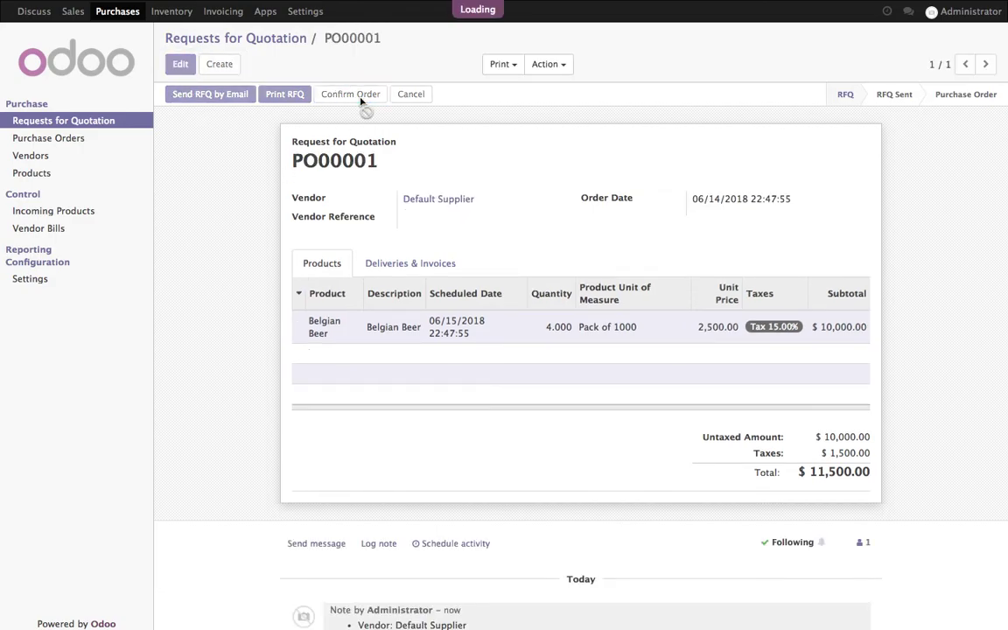
{"action": "left_click", "coordinate": [292, 95]}
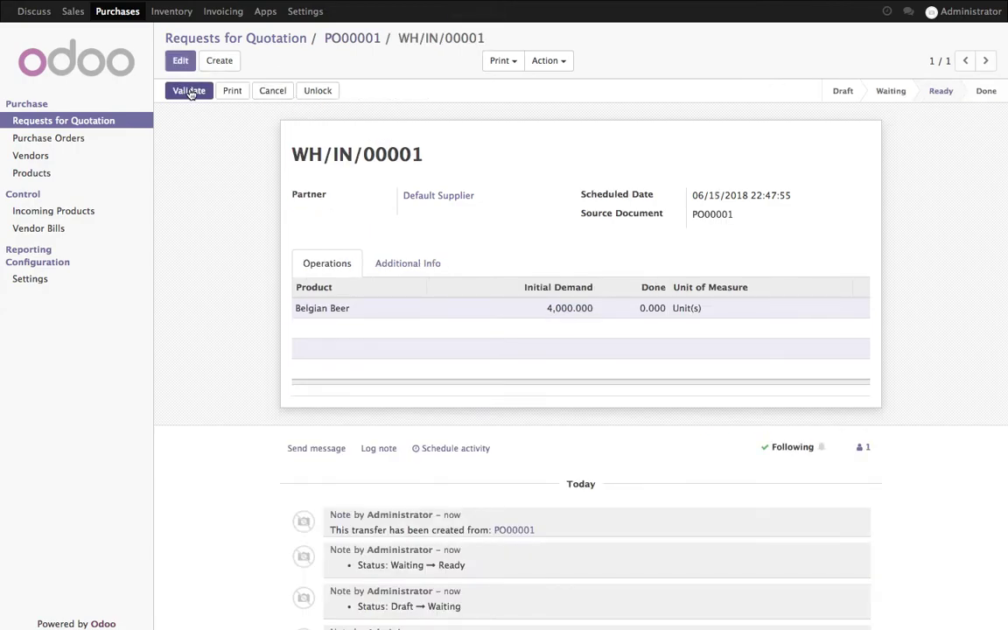
{"action": "left_click", "coordinate": [189, 91]}
{"action": "left_click", "coordinate": [193, 149]}
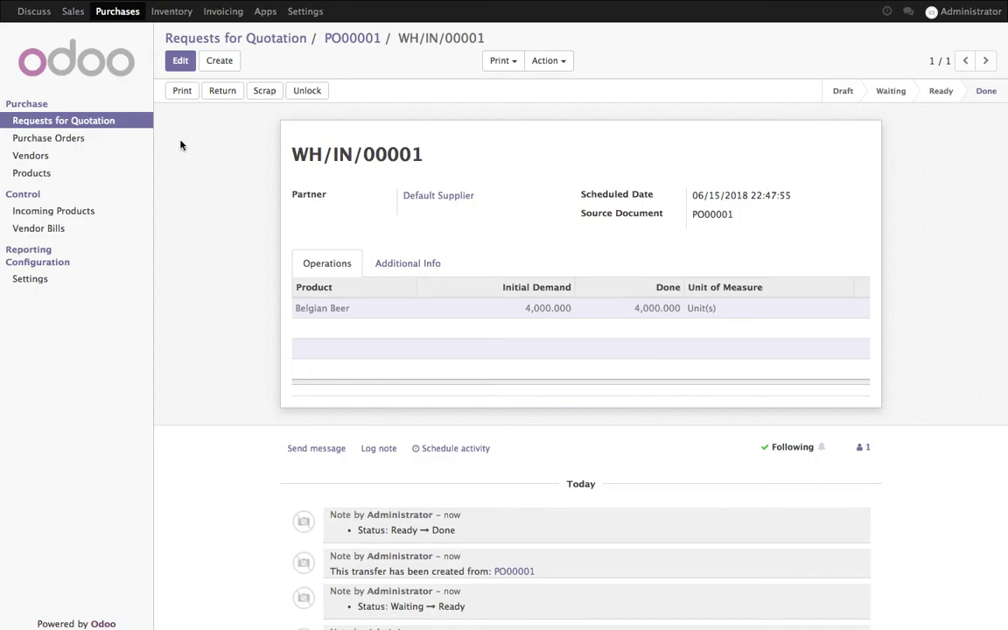
- Check the on-hand stock of Belgian Beer by location in the inventory report
{"action": "left_click", "coordinate": [175, 11]}
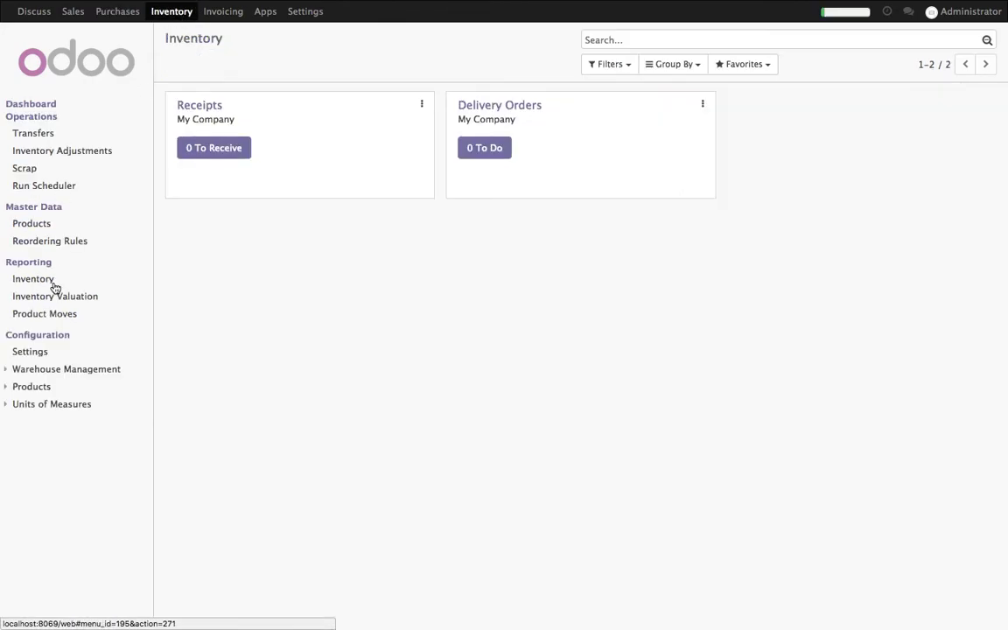
{"action": "left_click", "coordinate": [53, 280]}
{"action": "left_click", "coordinate": [213, 189]}
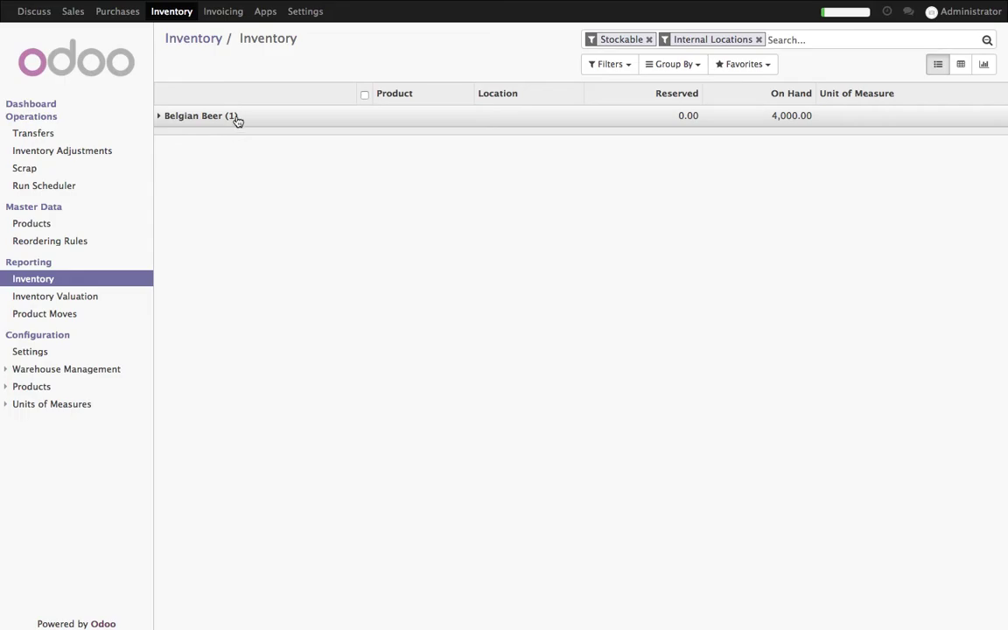
{"action": "left_click", "coordinate": [235, 117]}
{"action": "left_click", "coordinate": [740, 144]}
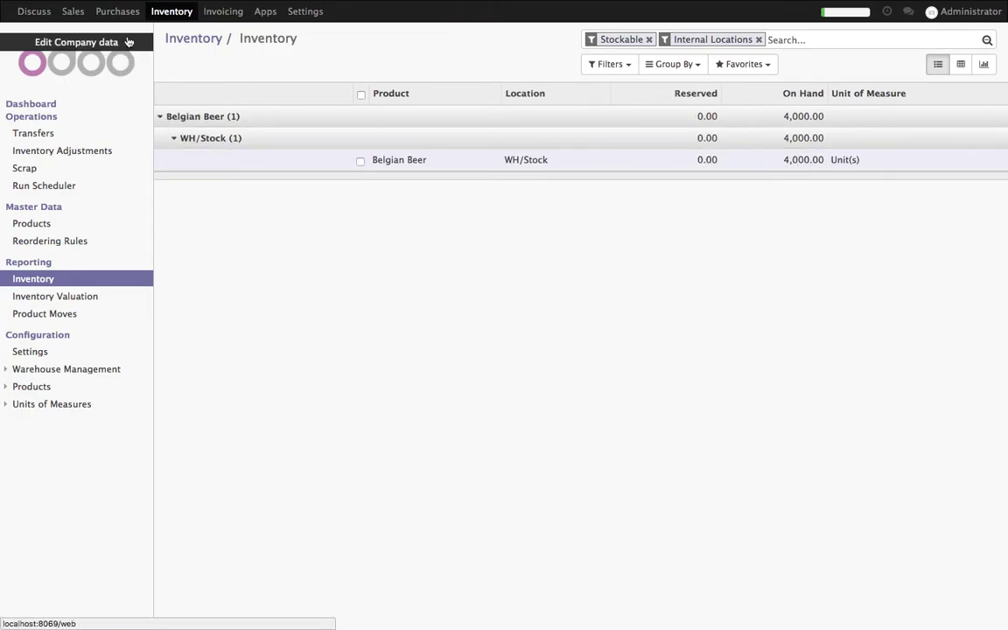
- Start a sales quotation for a newly created customer named "Customer"
{"action": "left_click", "coordinate": [77, 11]}
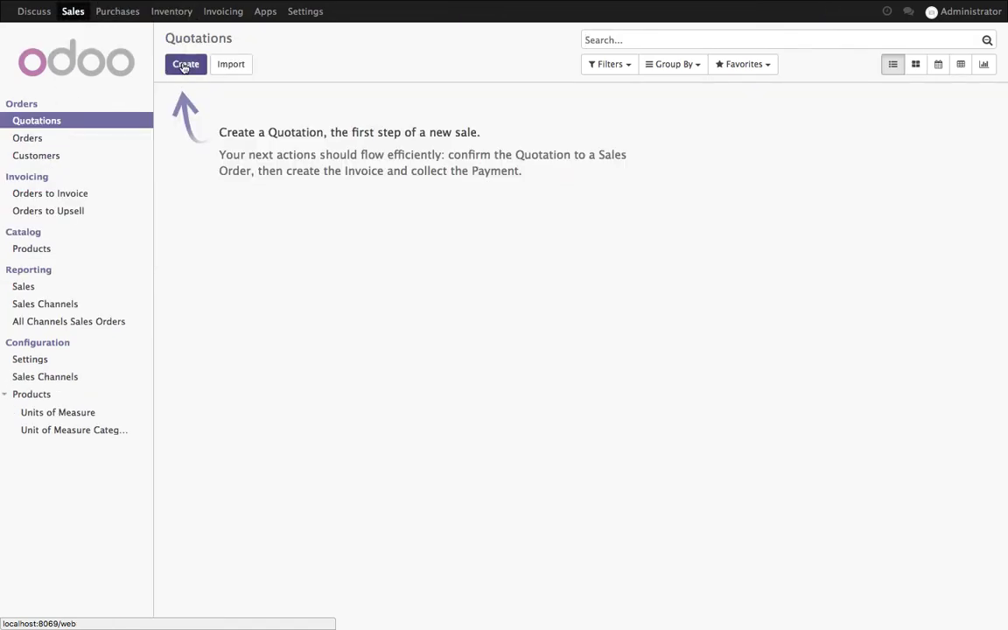
{"action": "left_click", "coordinate": [185, 64]}
{"action": "left_click", "coordinate": [422, 184]}
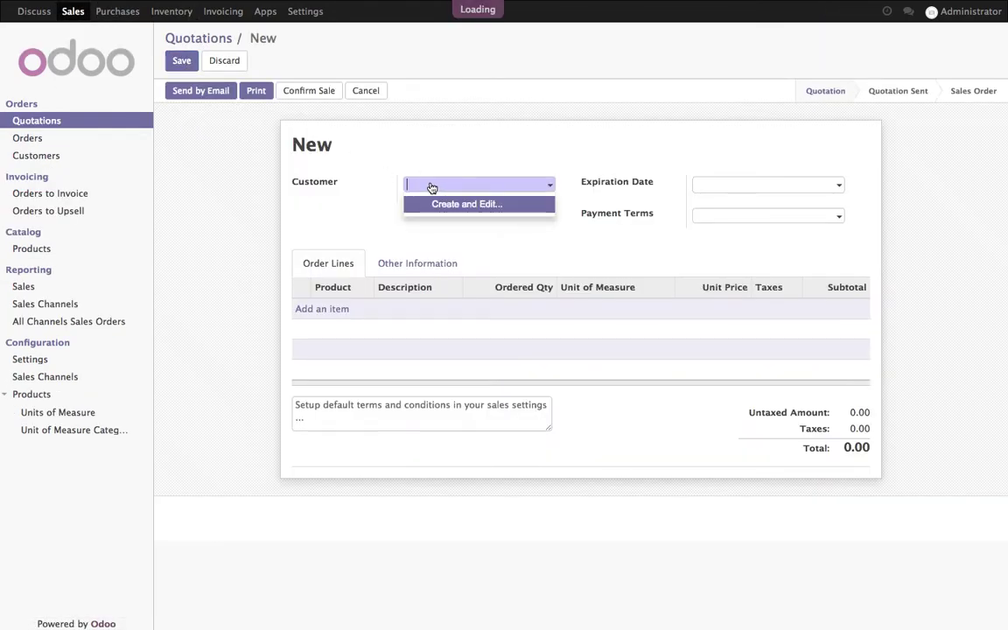
{"action": "type", "text": "Customer"}
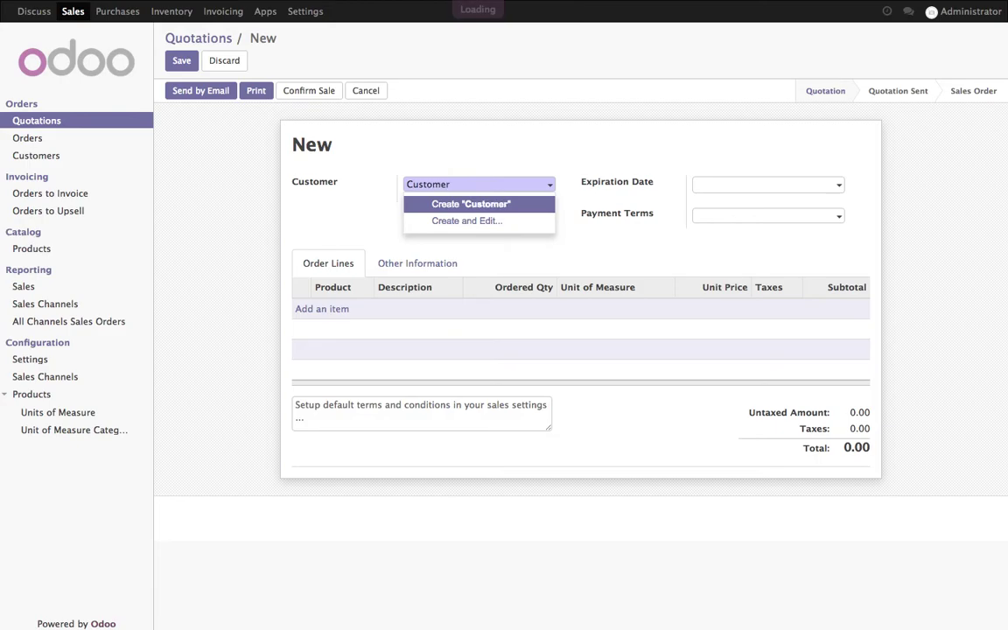
{"action": "left_click", "coordinate": [458, 204]}
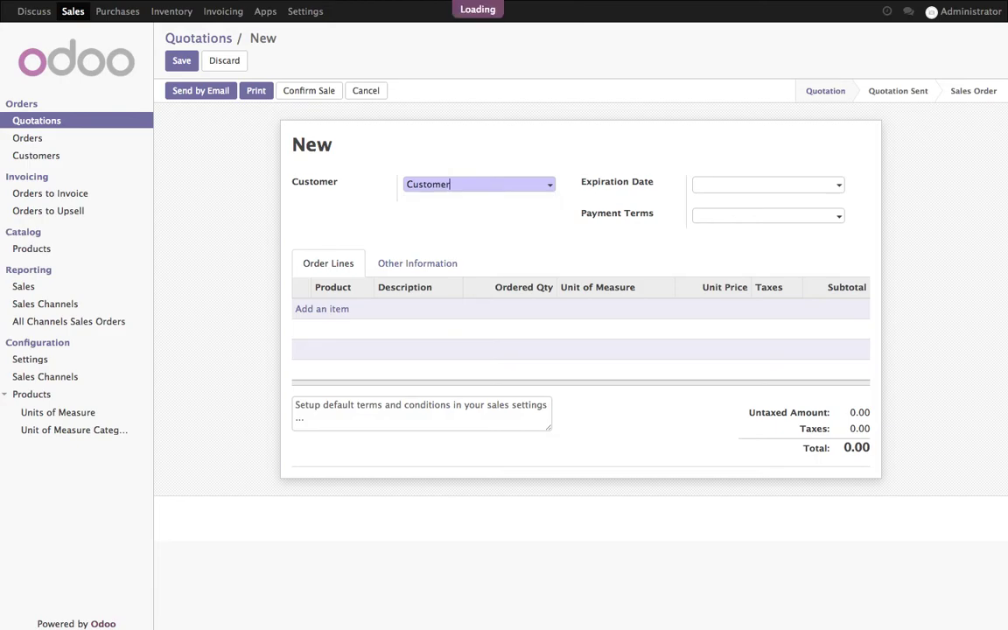
- Add a line for 1 unit of Belgian Beer to the quotation and confirm the sale
{"action": "left_click", "coordinate": [340, 318]}
{"action": "left_click", "coordinate": [349, 309]}
{"action": "left_click", "coordinate": [331, 332]}
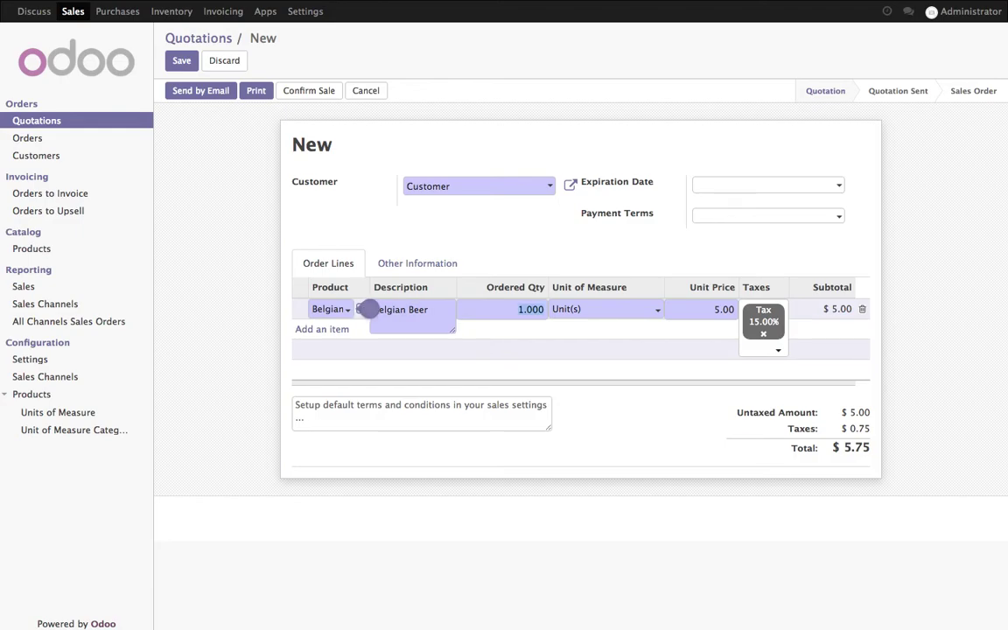
{"action": "left_click", "coordinate": [573, 312]}
{"action": "left_click", "coordinate": [582, 313]}
{"action": "left_click", "coordinate": [181, 61]}
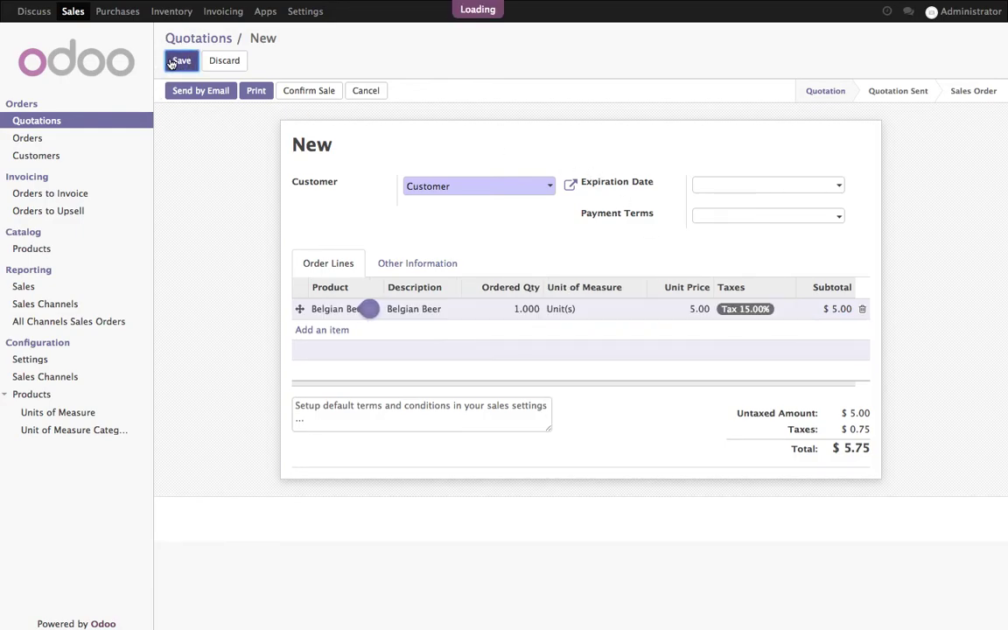
{"action": "left_click", "coordinate": [307, 93]}
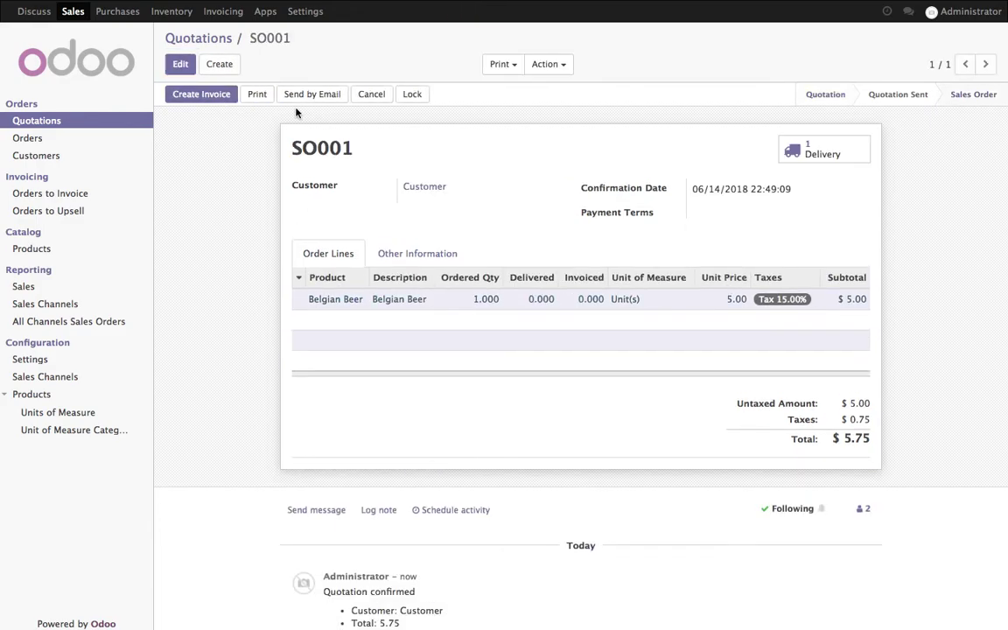
- Start a new sales quotation for the existing customer "Customer"
{"action": "left_click", "coordinate": [212, 94]}
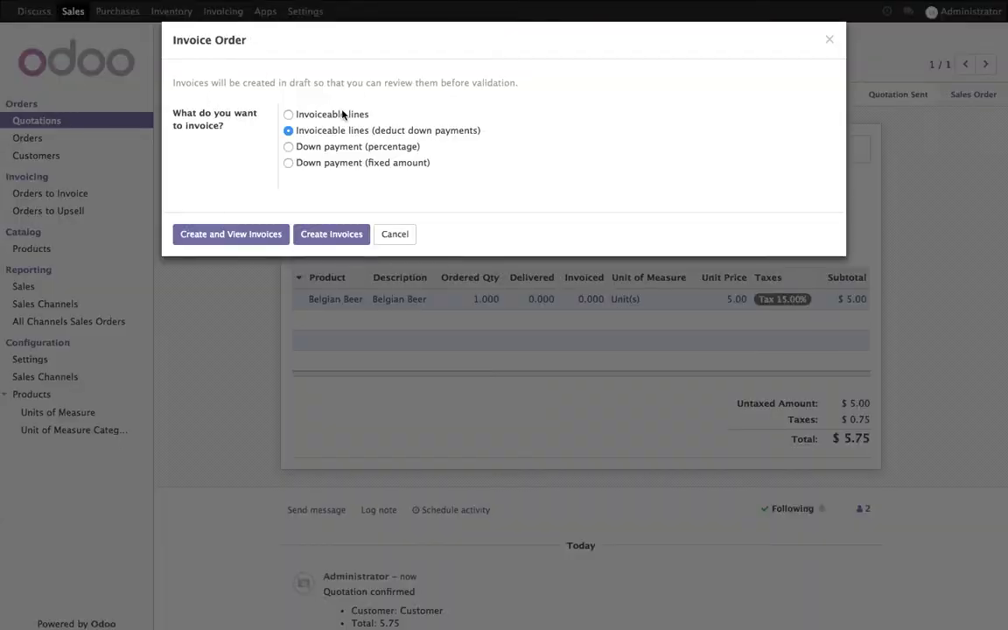
{"action": "key", "text": "Escape"}
{"action": "left_click", "coordinate": [219, 64]}
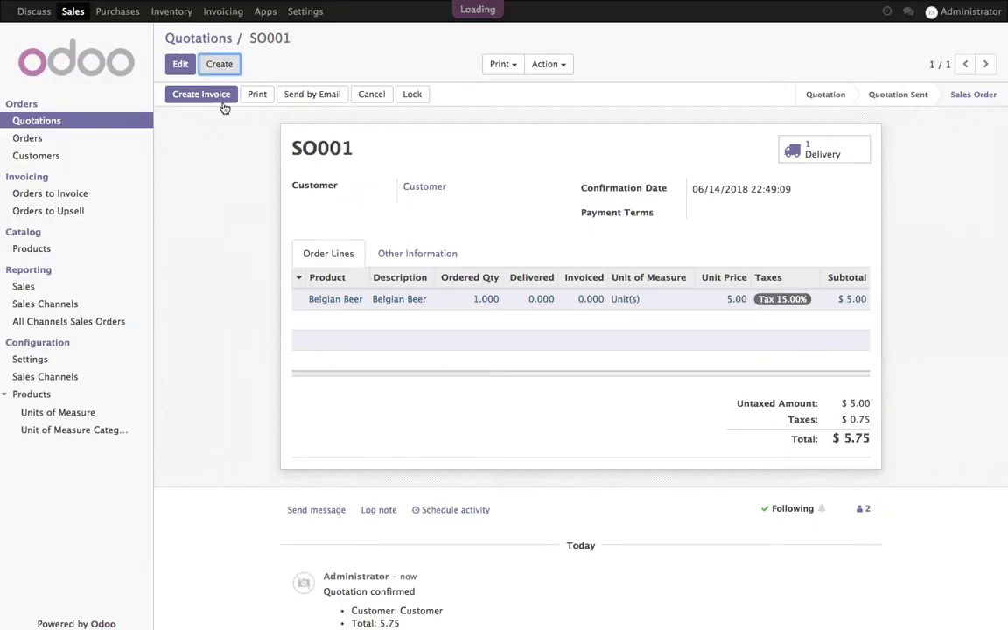
{"action": "type", "text": "C"}
{"action": "left_click", "coordinate": [429, 206]}
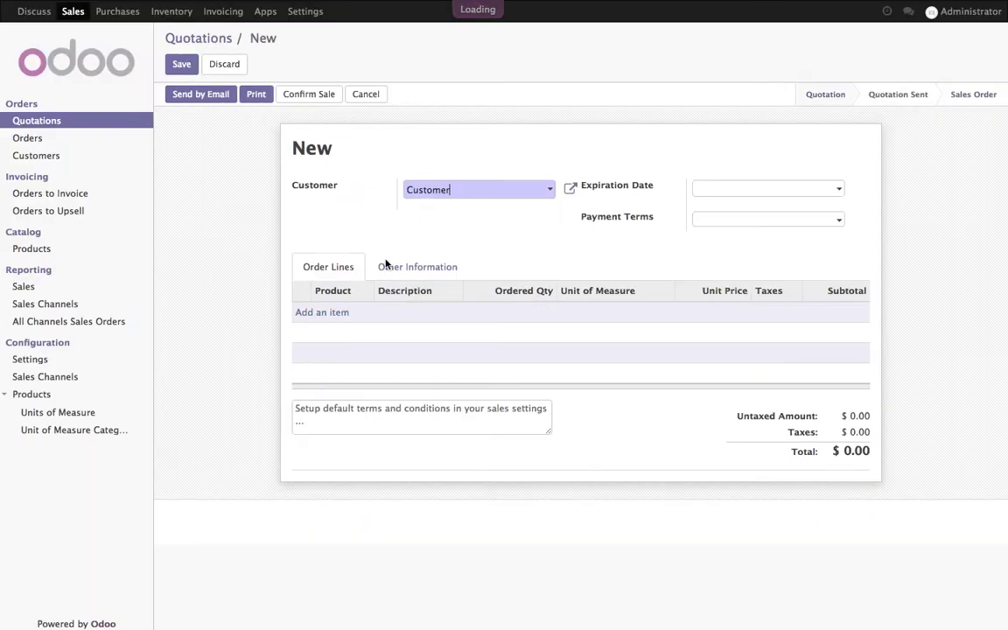
- Add a line for 1 Pack of 6 of Belgian Beer, save the quotation and confirm the sale
{"action": "left_click", "coordinate": [334, 313]}
{"action": "left_click", "coordinate": [348, 335]}
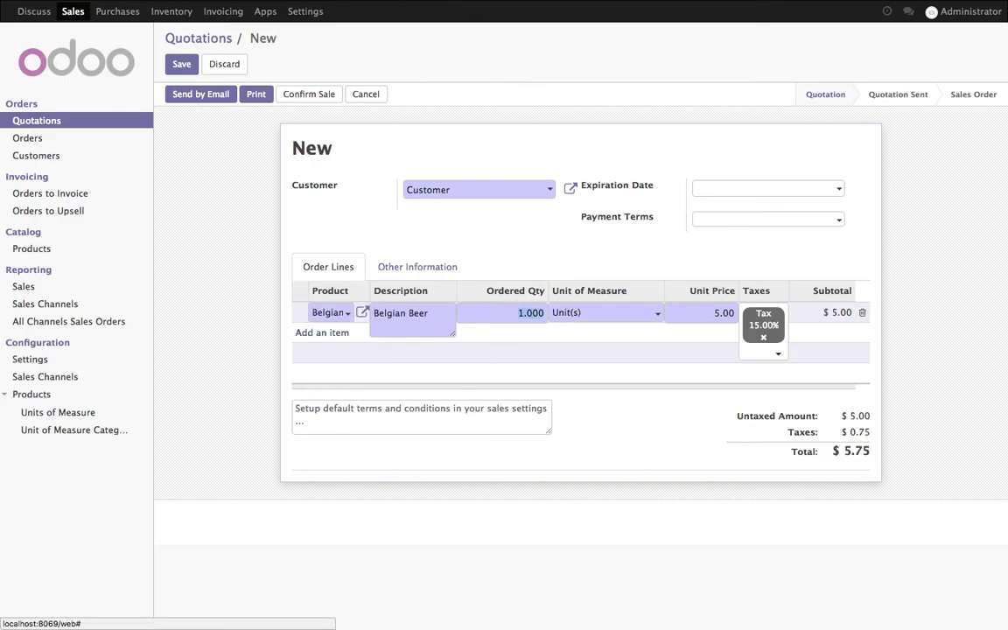
{"action": "left_click", "coordinate": [584, 312]}
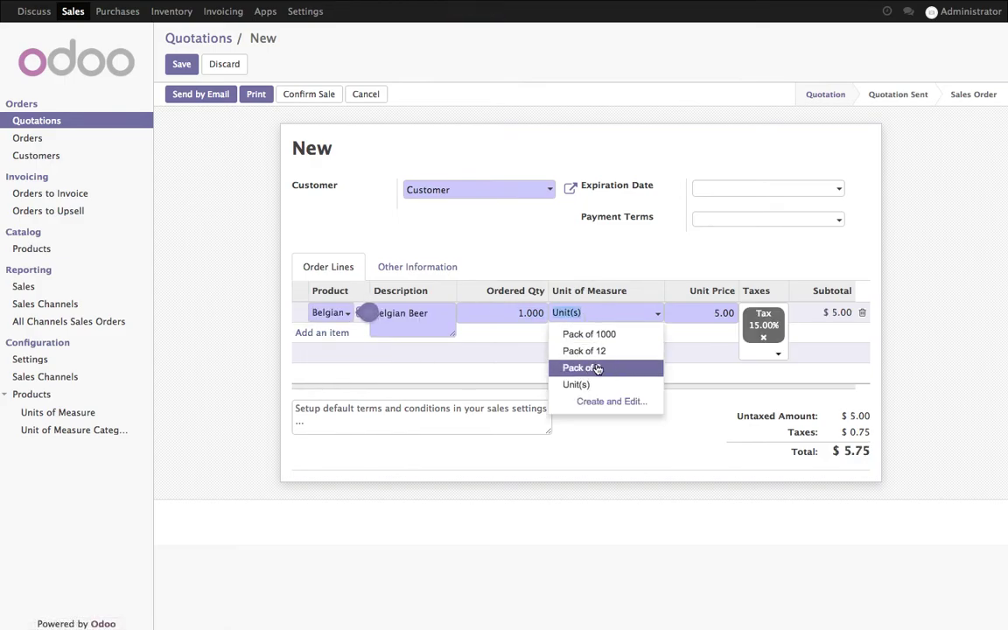
{"action": "left_click", "coordinate": [597, 368]}
{"action": "left_click", "coordinate": [660, 435]}
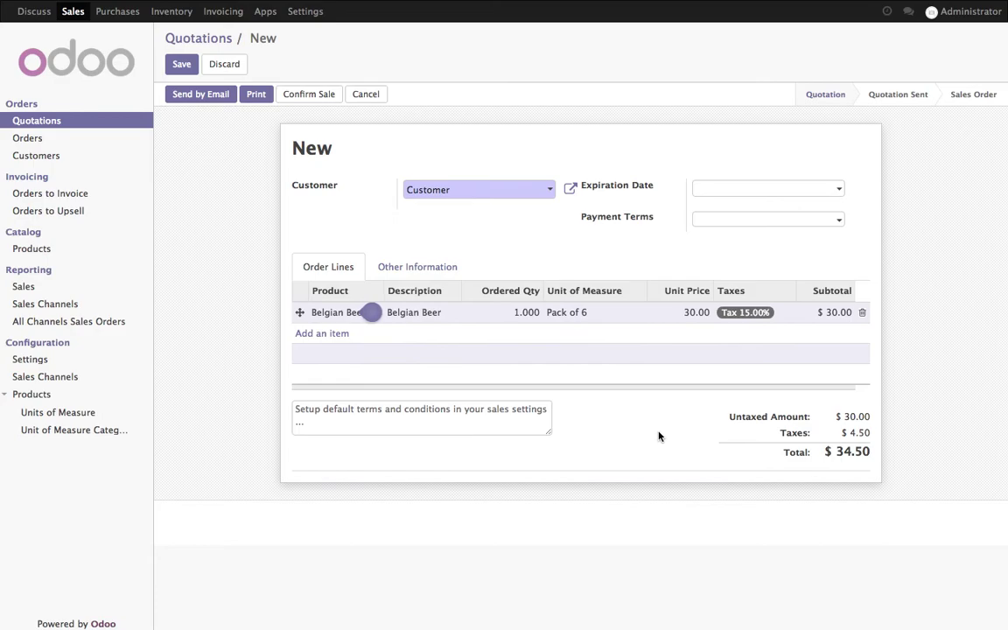
{"action": "left_click", "coordinate": [181, 66]}
{"action": "left_click", "coordinate": [324, 94]}
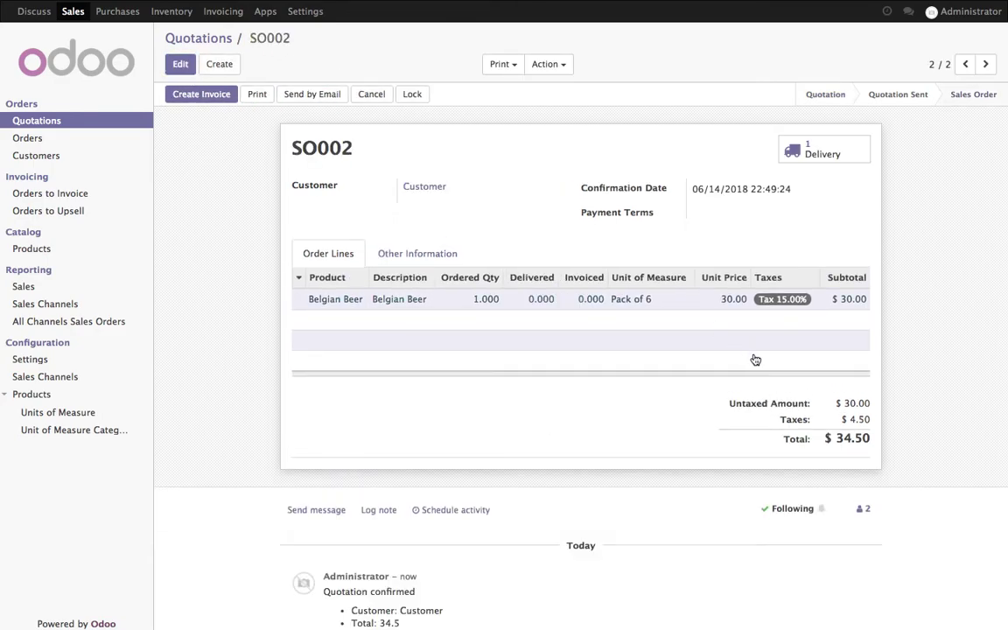
- Create another sales quotation for the customer "Customer"
{"action": "left_click", "coordinate": [220, 66]}
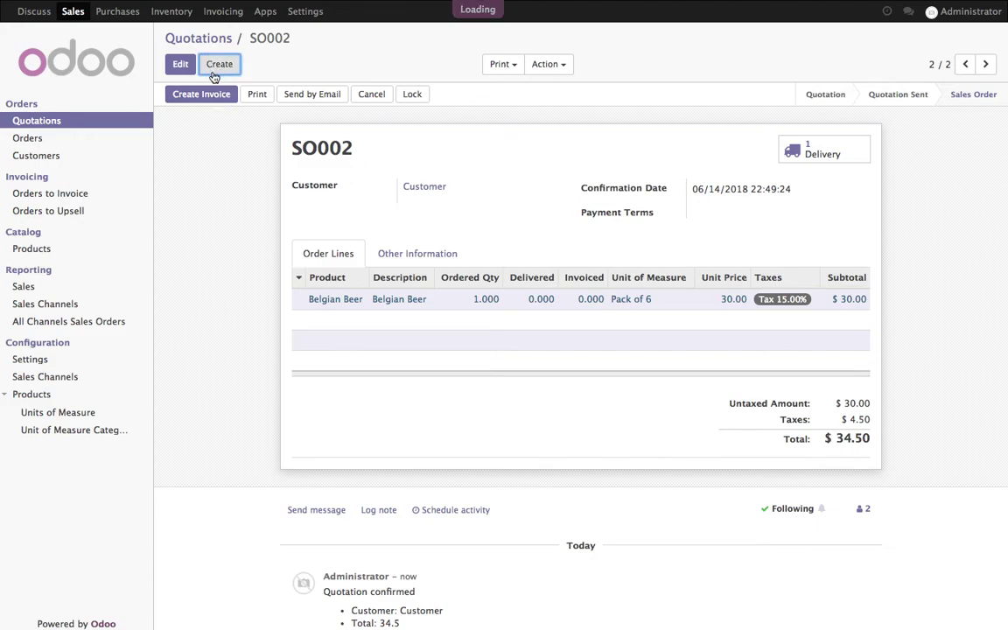
{"action": "left_click", "coordinate": [421, 193]}
{"action": "left_click", "coordinate": [427, 208]}
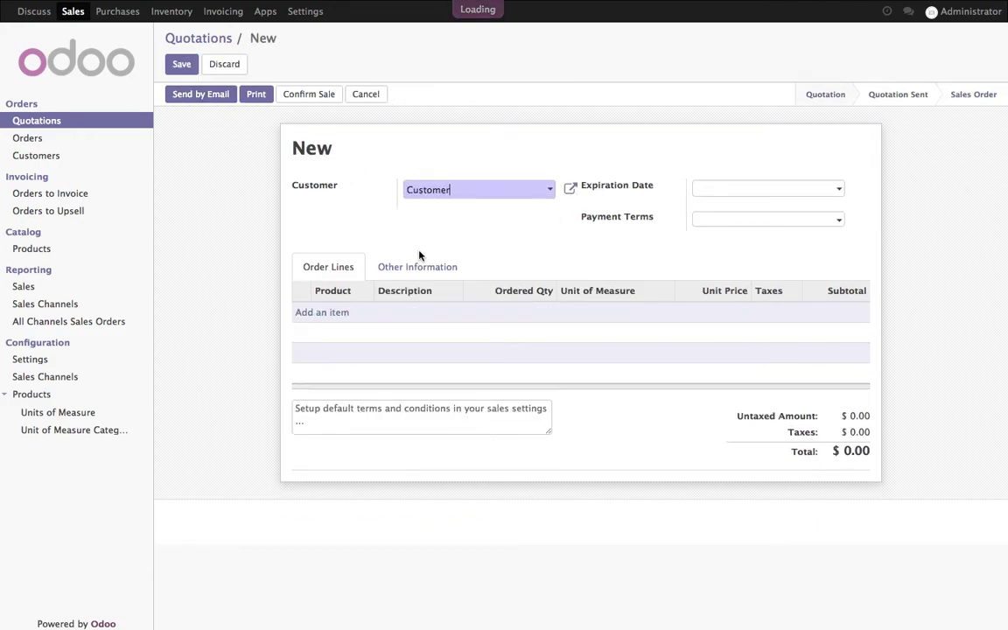
- Add a line for 1 Pack of 12 of Belgian Beer, save the quotation and confirm the sale
{"action": "left_click", "coordinate": [333, 314]}
{"action": "left_click", "coordinate": [350, 331]}
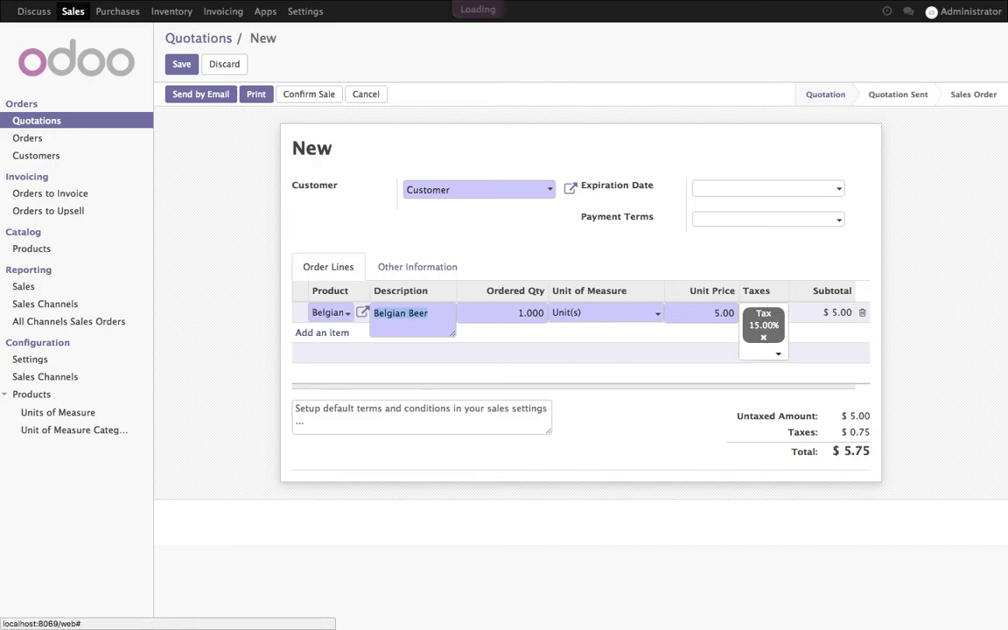
{"action": "left_click", "coordinate": [580, 313]}
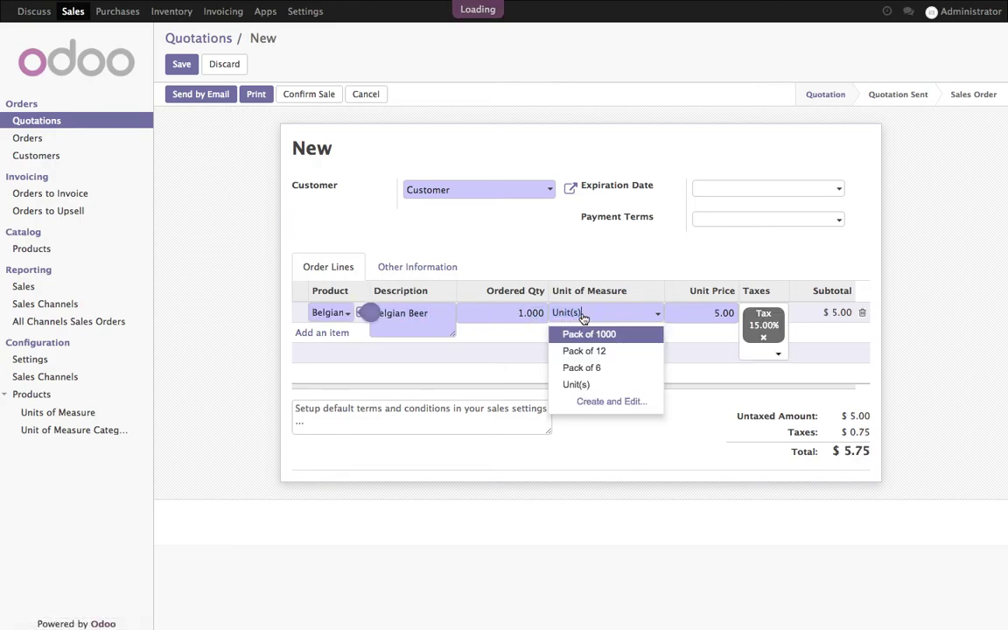
{"action": "left_click", "coordinate": [585, 351]}
{"action": "left_click", "coordinate": [652, 421]}
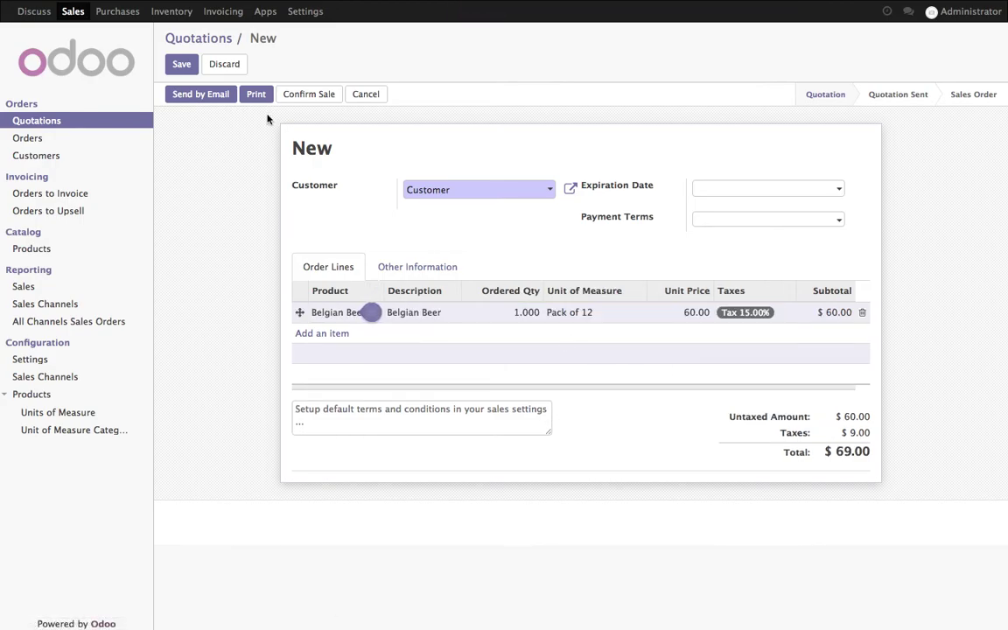
{"action": "left_click", "coordinate": [184, 68]}
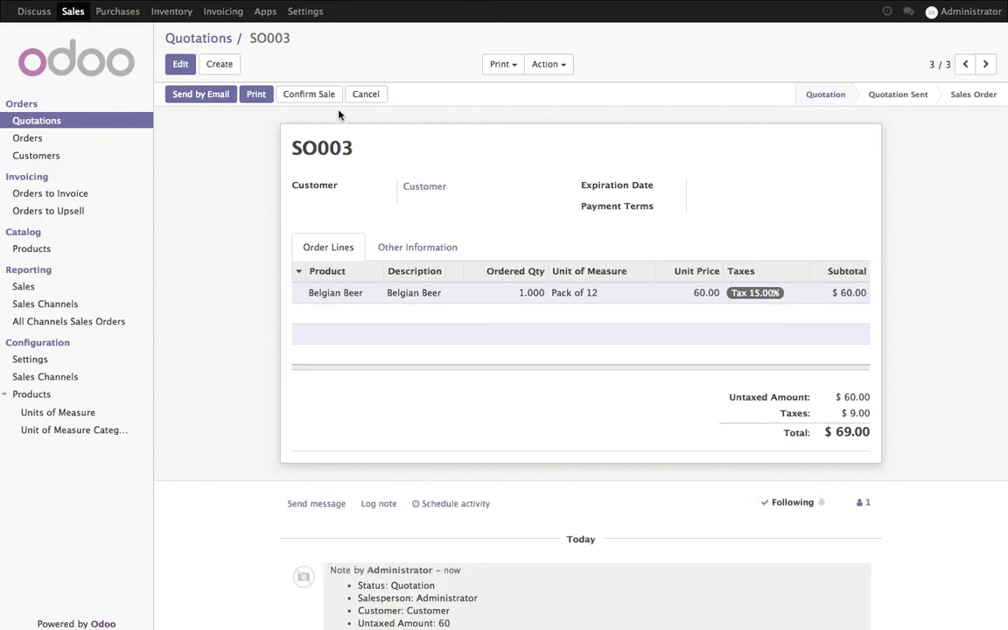
{"action": "left_click", "coordinate": [322, 98]}
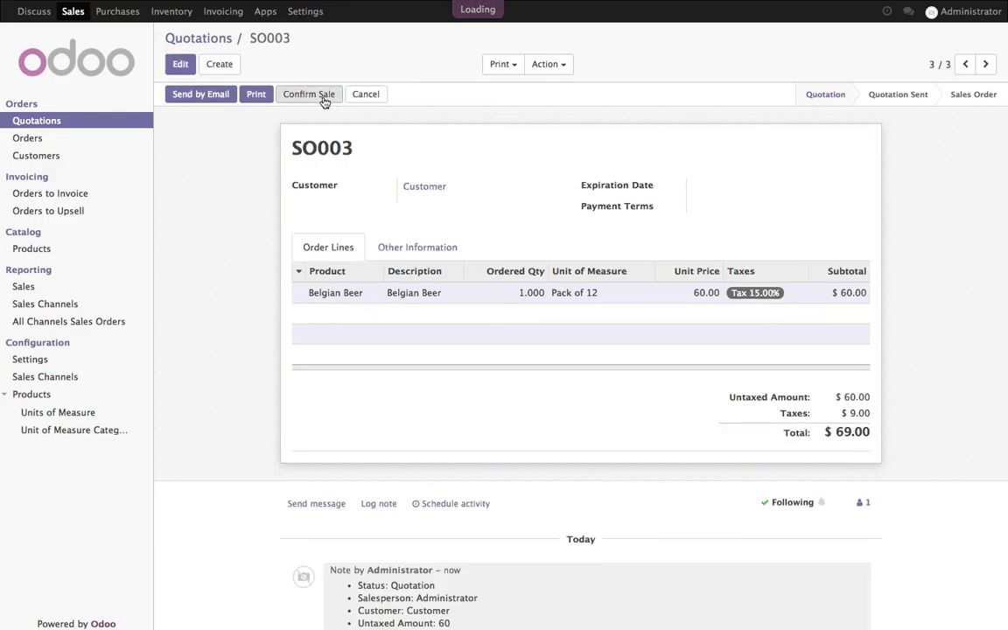
- Open the ready delivery order for SO001 in Inventory and validate its full reserved quantity
{"action": "left_click", "coordinate": [215, 40]}
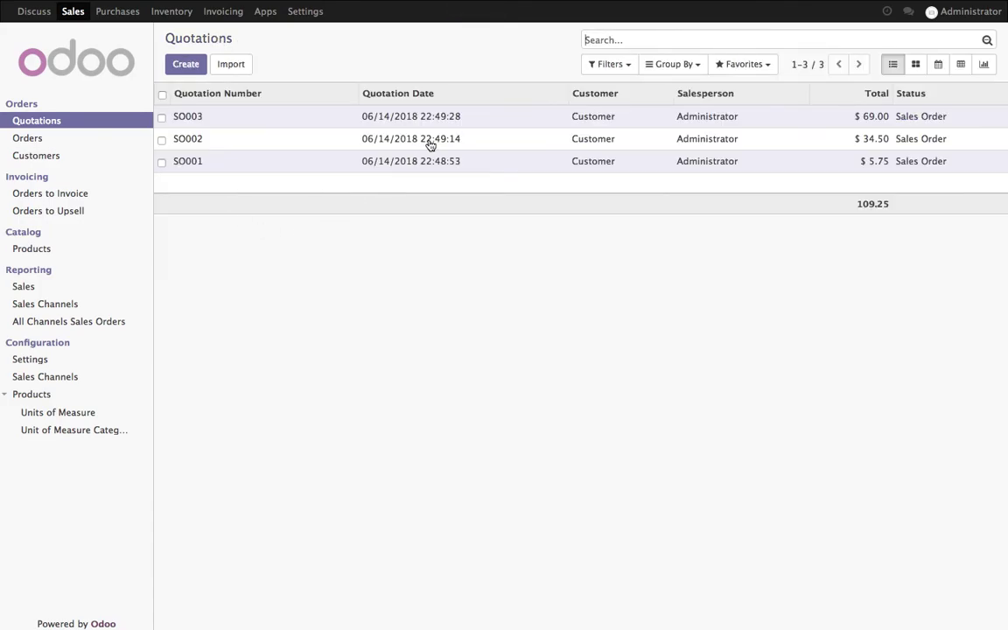
{"action": "left_click", "coordinate": [178, 15]}
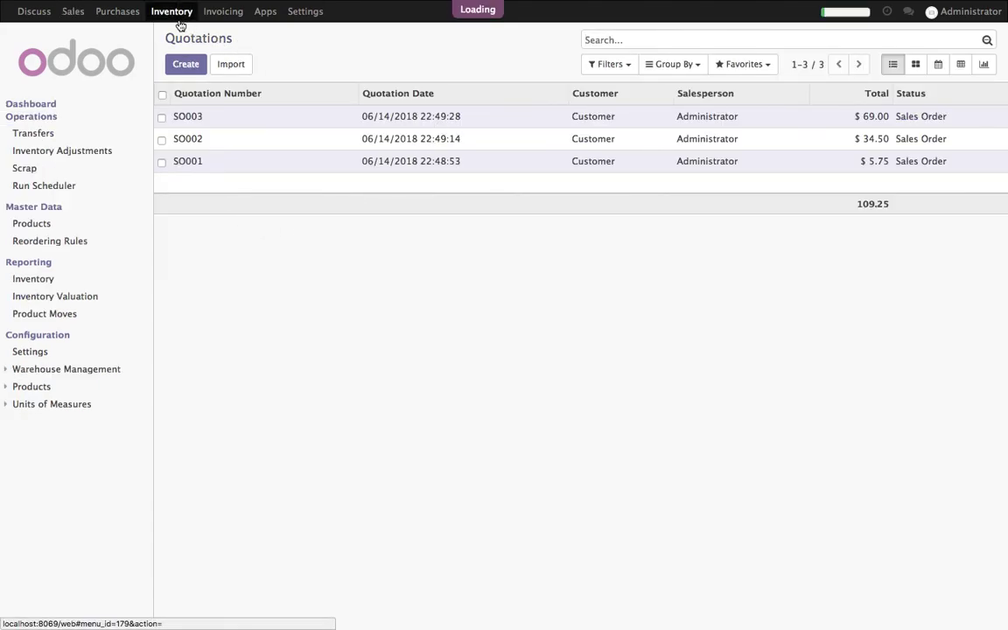
{"action": "left_click", "coordinate": [487, 149]}
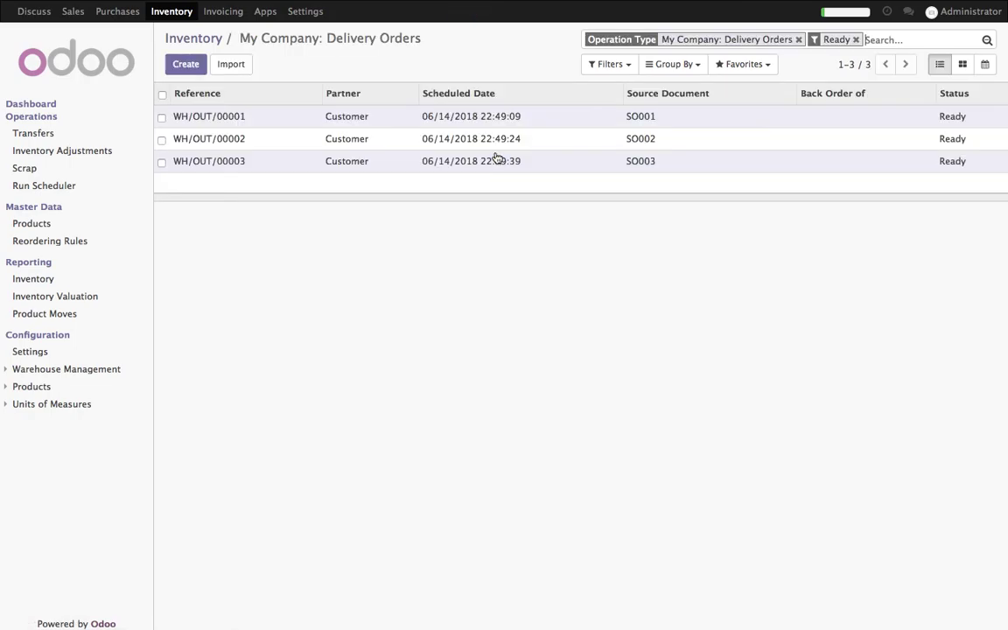
{"action": "left_click", "coordinate": [642, 119]}
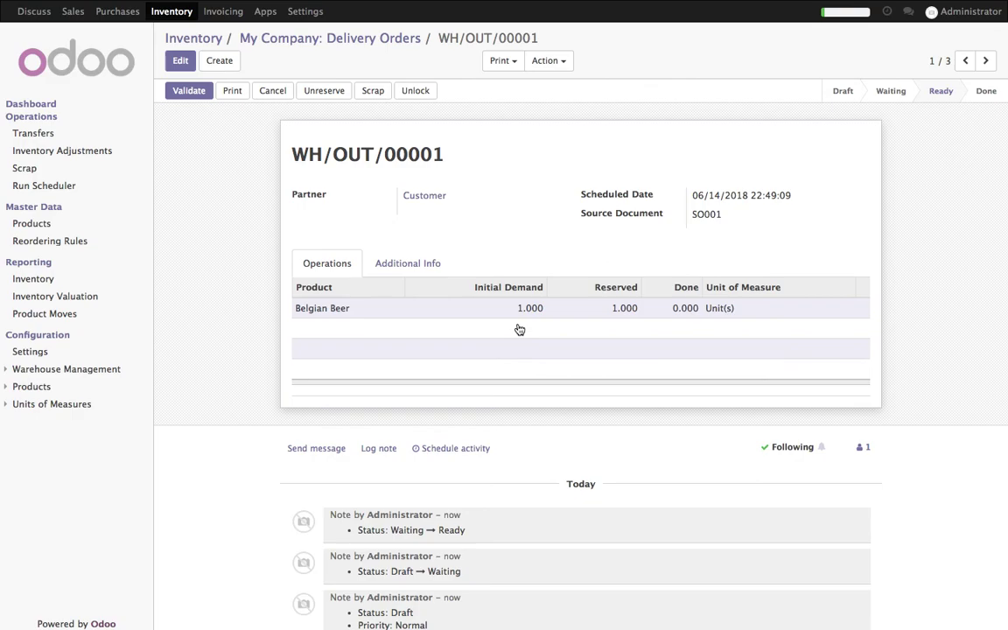
{"action": "left_click", "coordinate": [189, 91]}
{"action": "left_click", "coordinate": [193, 148]}
- Validate the delivery order for SO002 with its full reserved quantity
{"action": "left_click", "coordinate": [371, 39]}
{"action": "left_click", "coordinate": [189, 91]}
{"action": "left_click", "coordinate": [194, 149]}
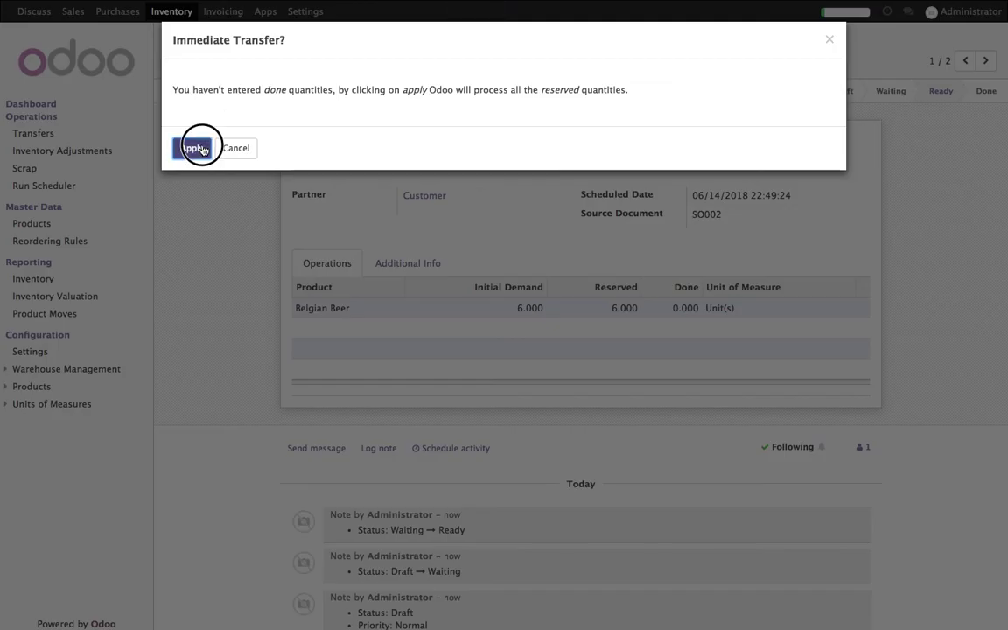
- Validate the remaining delivery order for SO003 with its full reserved quantity
{"action": "left_click", "coordinate": [246, 40]}
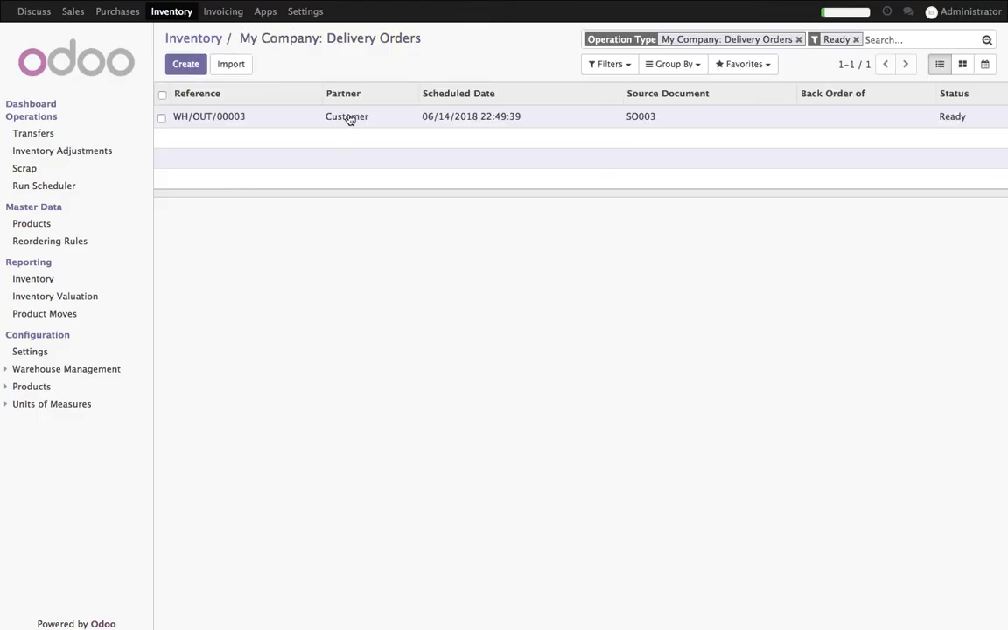
{"action": "left_click", "coordinate": [352, 117]}
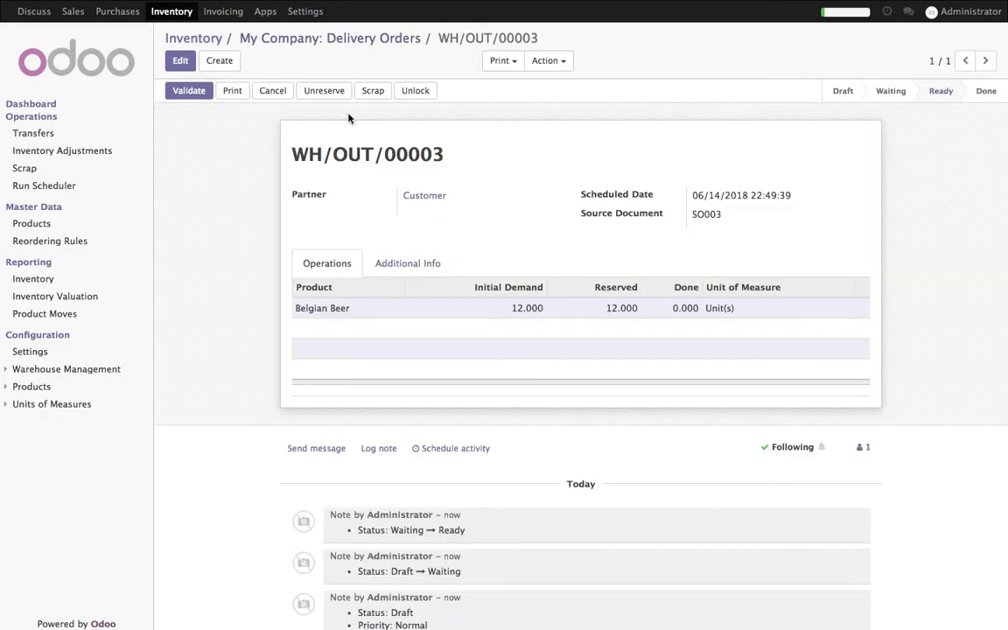
{"action": "left_click", "coordinate": [189, 91]}
{"action": "left_click", "coordinate": [194, 149]}
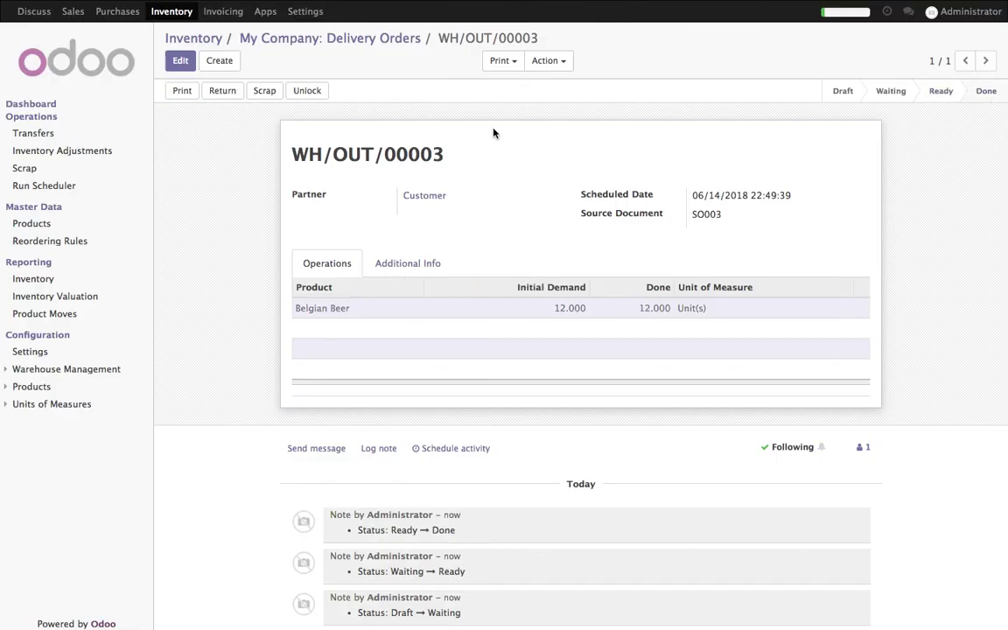
- Retrieve the current inventory report and check the Belgian Beer stock in WH/Stock
{"action": "left_click", "coordinate": [353, 39]}
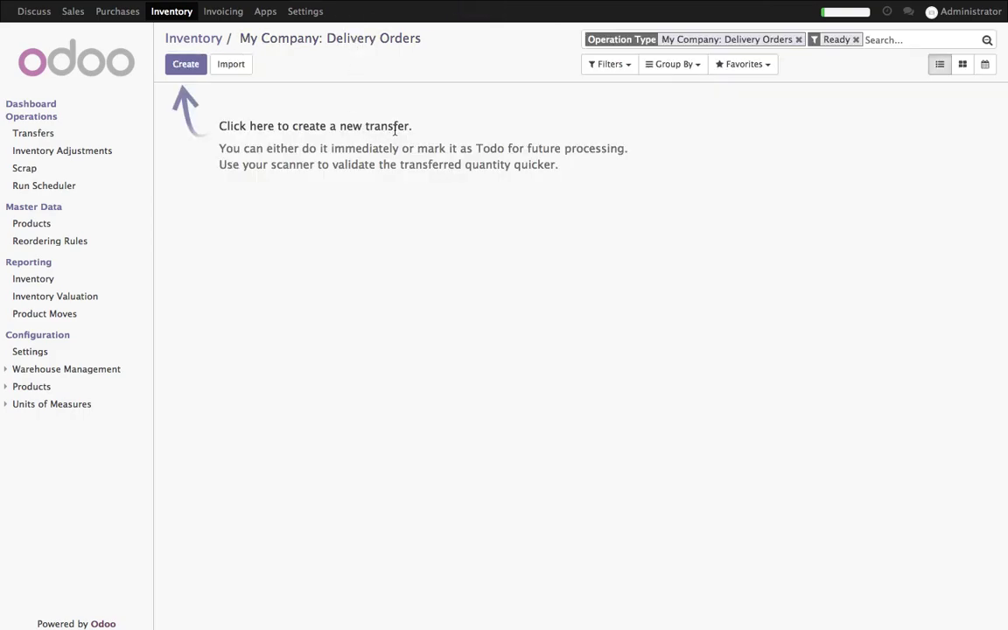
{"action": "left_click", "coordinate": [35, 279]}
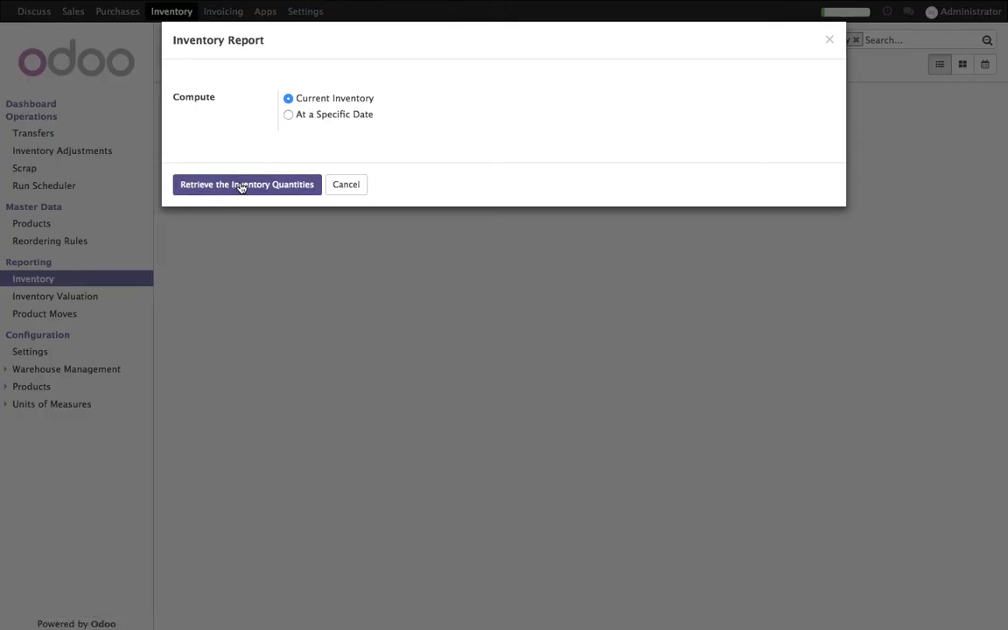
{"action": "left_click", "coordinate": [252, 183]}
{"action": "left_click", "coordinate": [412, 116]}
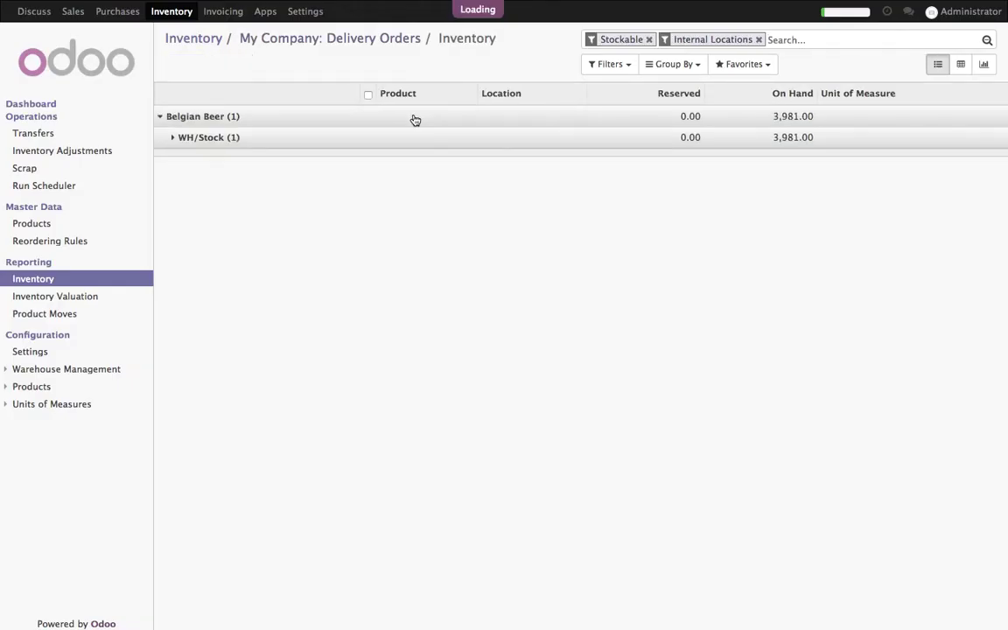
{"action": "left_click", "coordinate": [674, 139]}
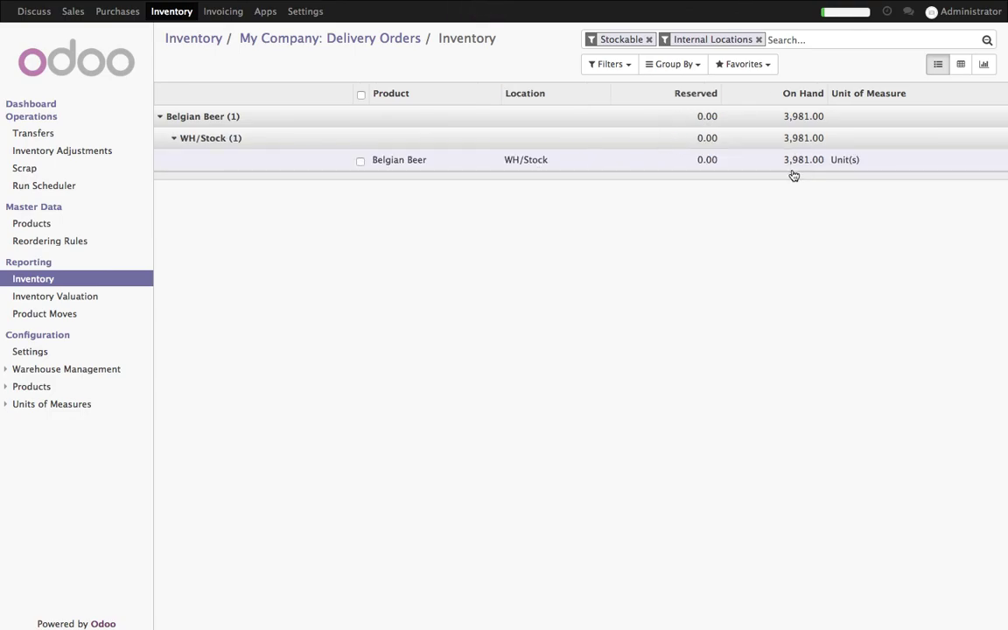
- Group the product moves report by Product and expand Belgian Beer to review its individual stock moves
{"action": "left_click", "coordinate": [58, 315]}
{"action": "left_click", "coordinate": [676, 70]}
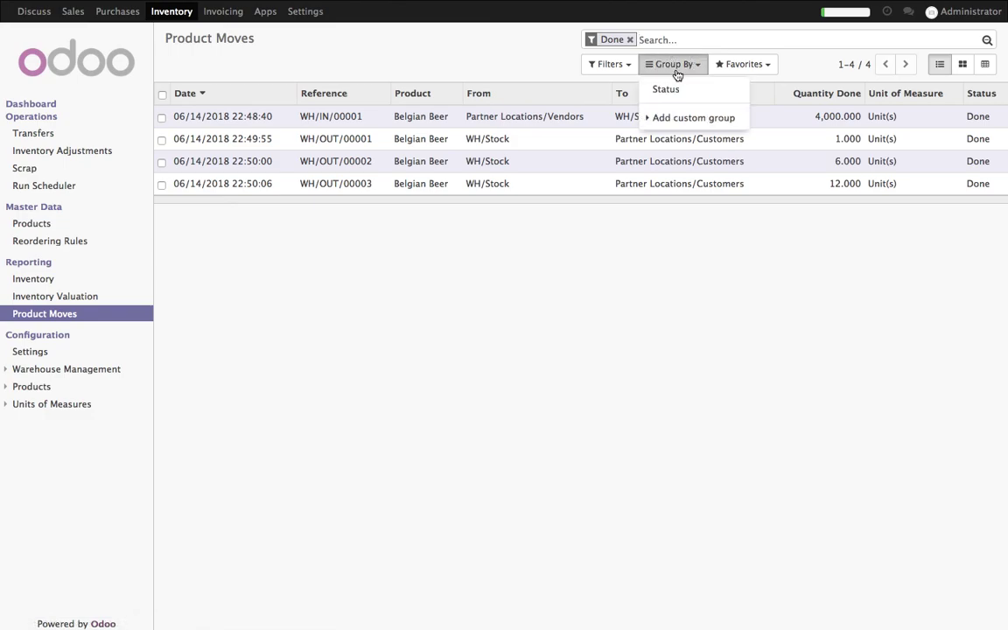
{"action": "left_click", "coordinate": [676, 91]}
{"action": "left_click", "coordinate": [676, 91]}
{"action": "left_click", "coordinate": [679, 117]}
{"action": "left_click", "coordinate": [682, 133]}
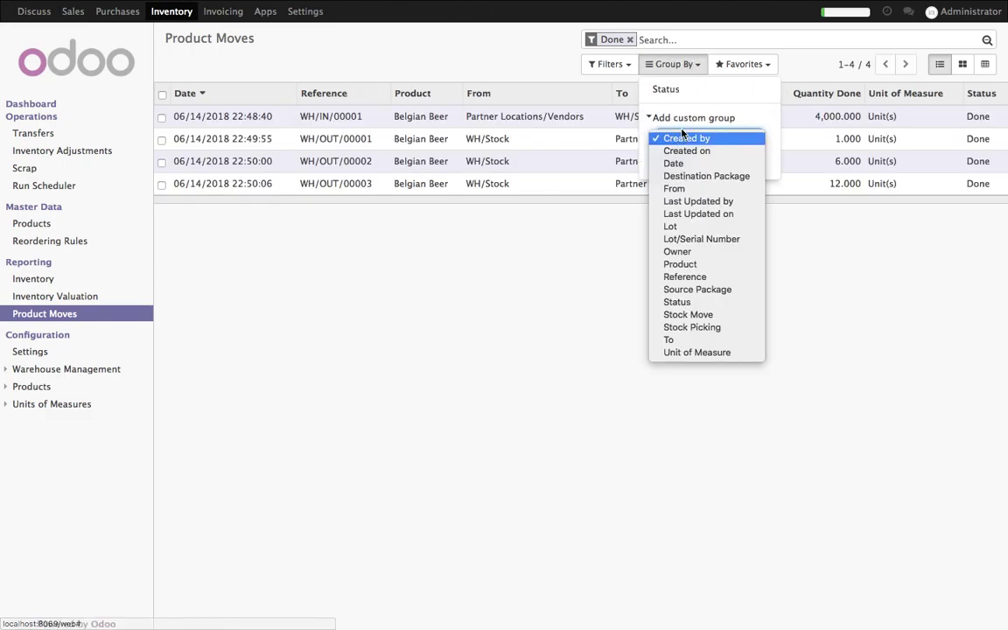
{"action": "left_click", "coordinate": [711, 263]}
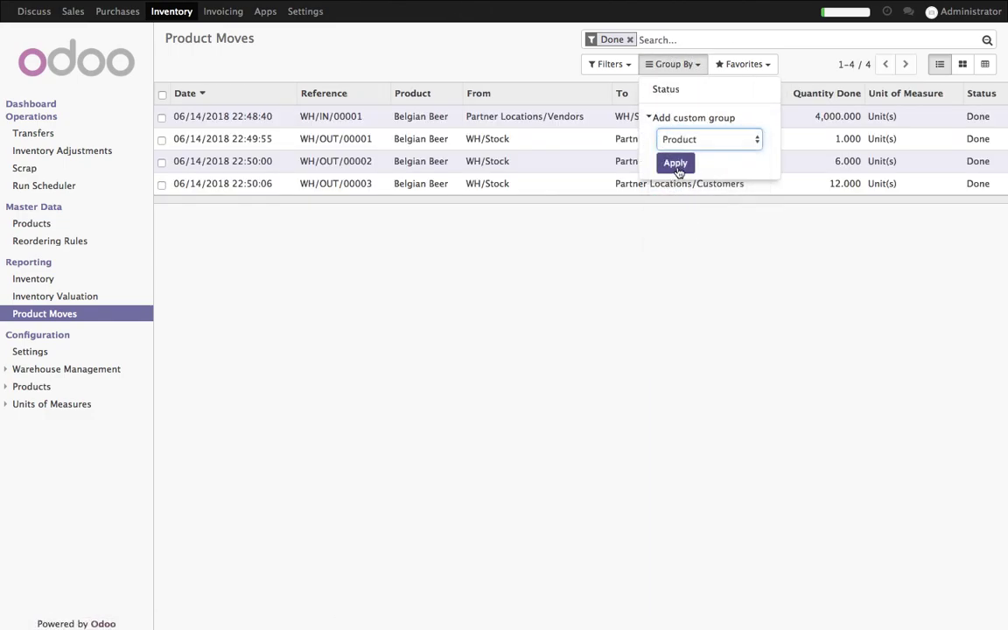
{"action": "left_click", "coordinate": [675, 163]}
{"action": "left_click", "coordinate": [518, 120]}
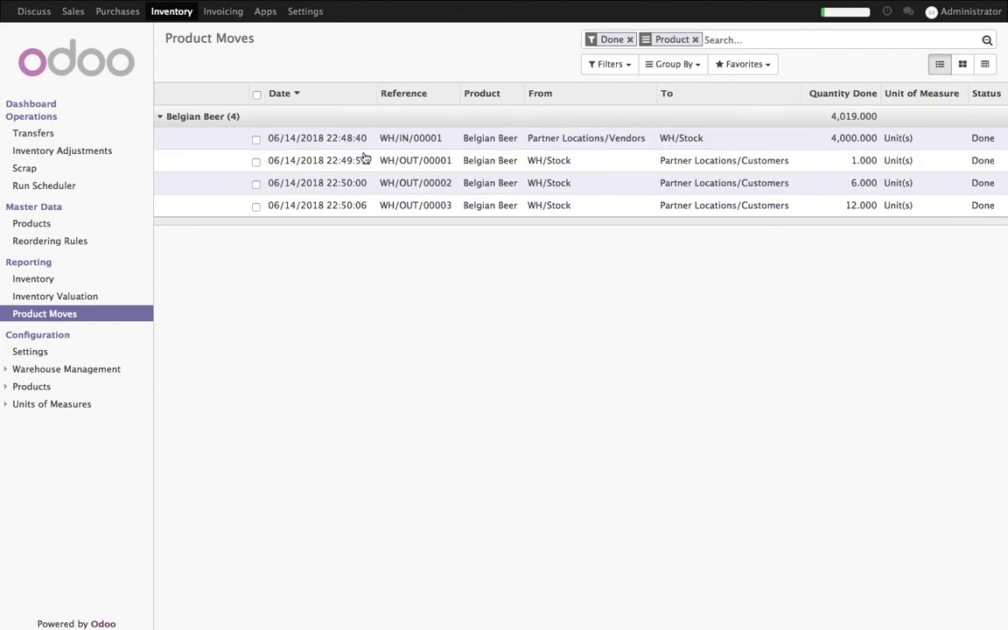